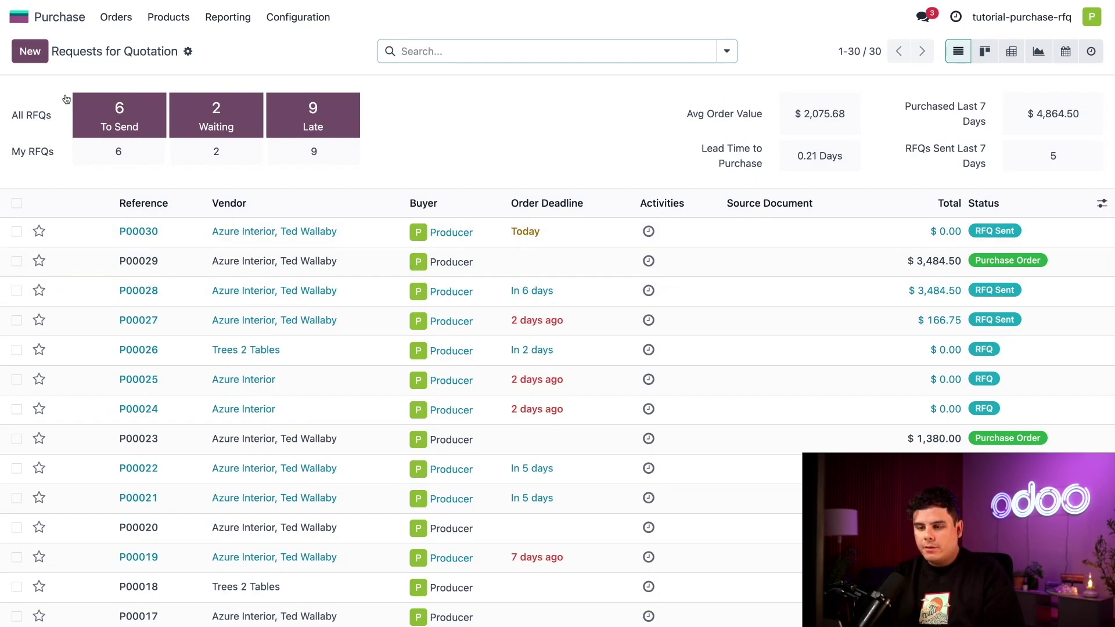
# Create a new request for quotation and choose Azure Interior's contact person as the vendor.
pyautogui.click(19, 50)
pyautogui.click(180, 187)
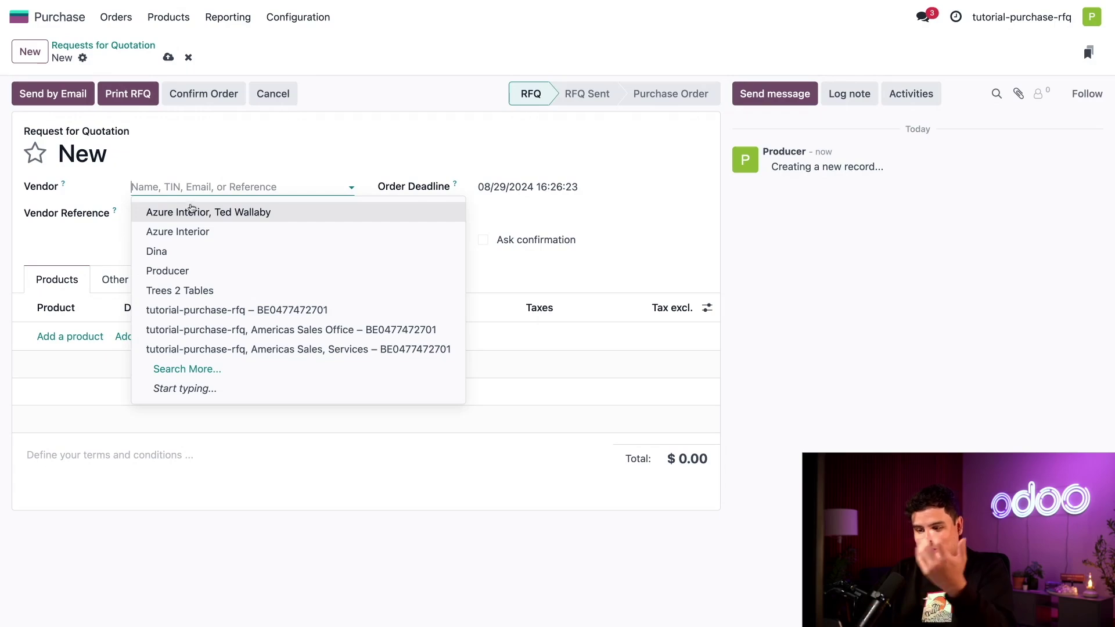
pyautogui.click(191, 210)
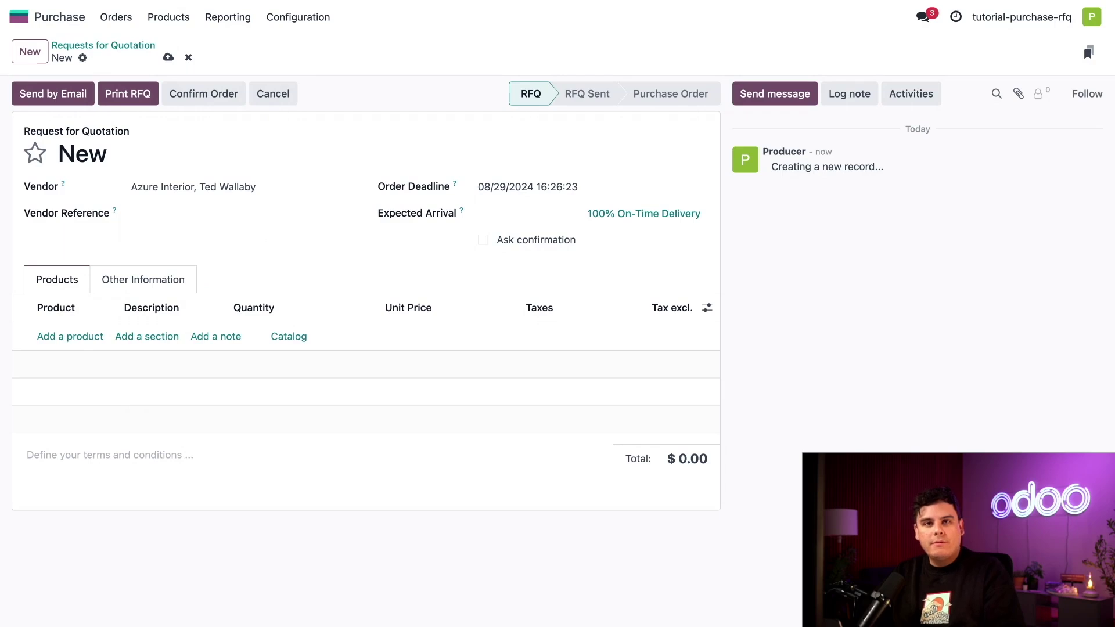
# Enter SW0010 as the vendor reference of the request for quotation.
pyautogui.click(215, 212)
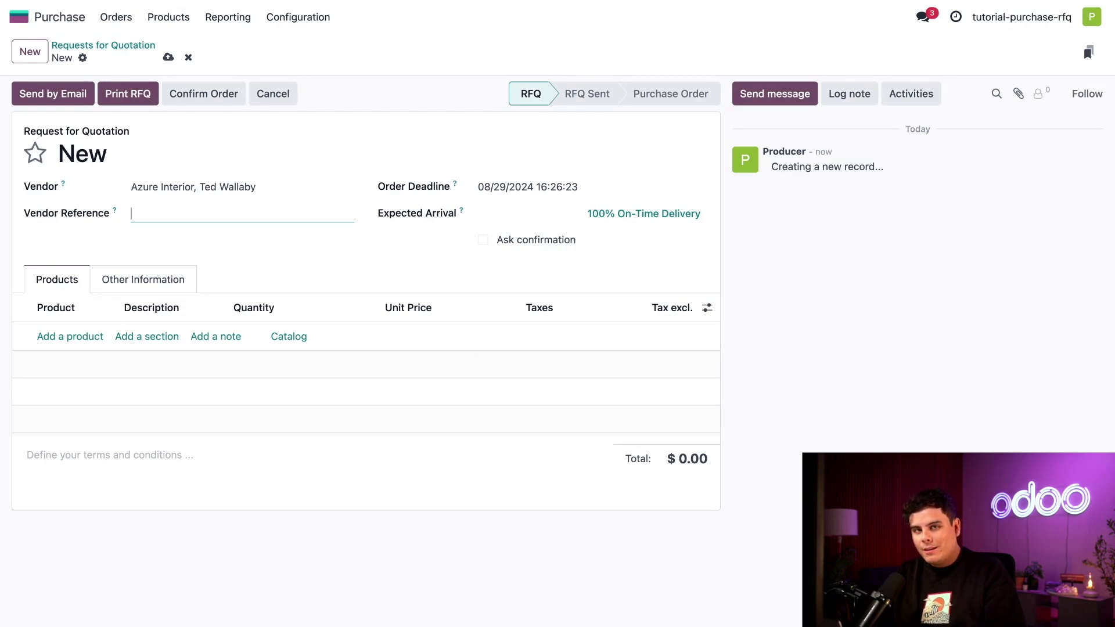
pyautogui.write('SW001')
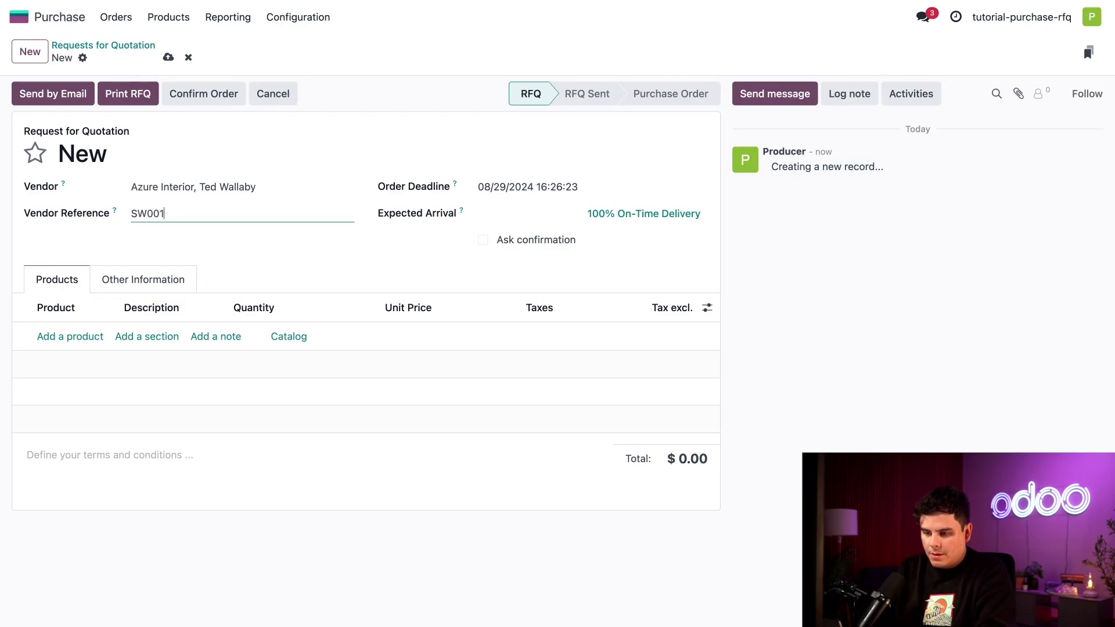
pyautogui.write('0')
pyautogui.click(261, 267)
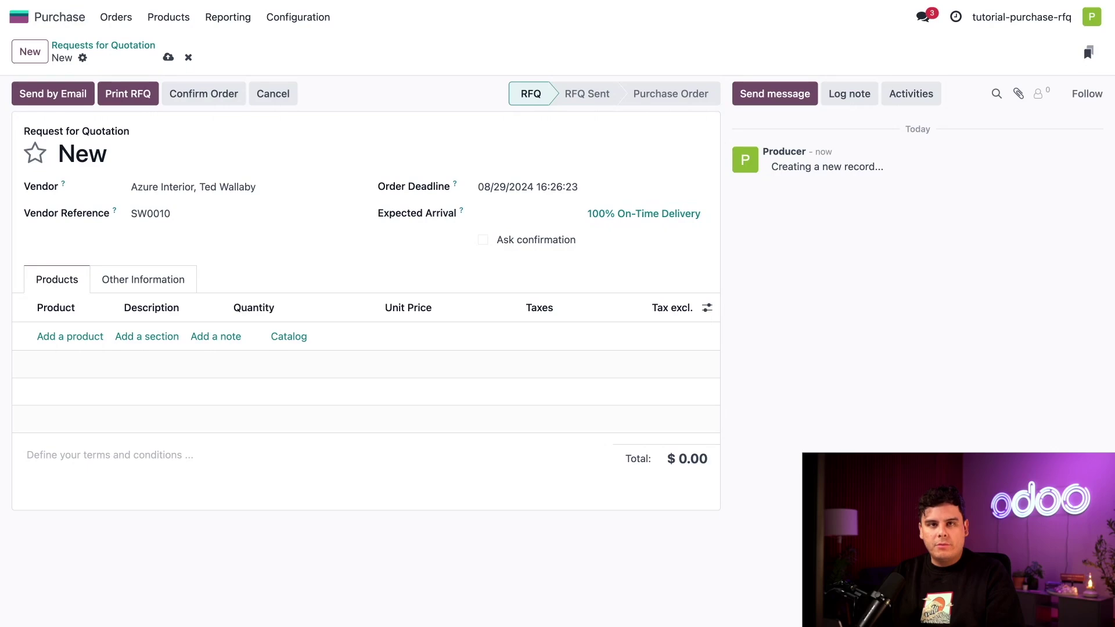
# Set the order deadline of the request for quotation to 09/05/2024.
pyautogui.click(586, 185)
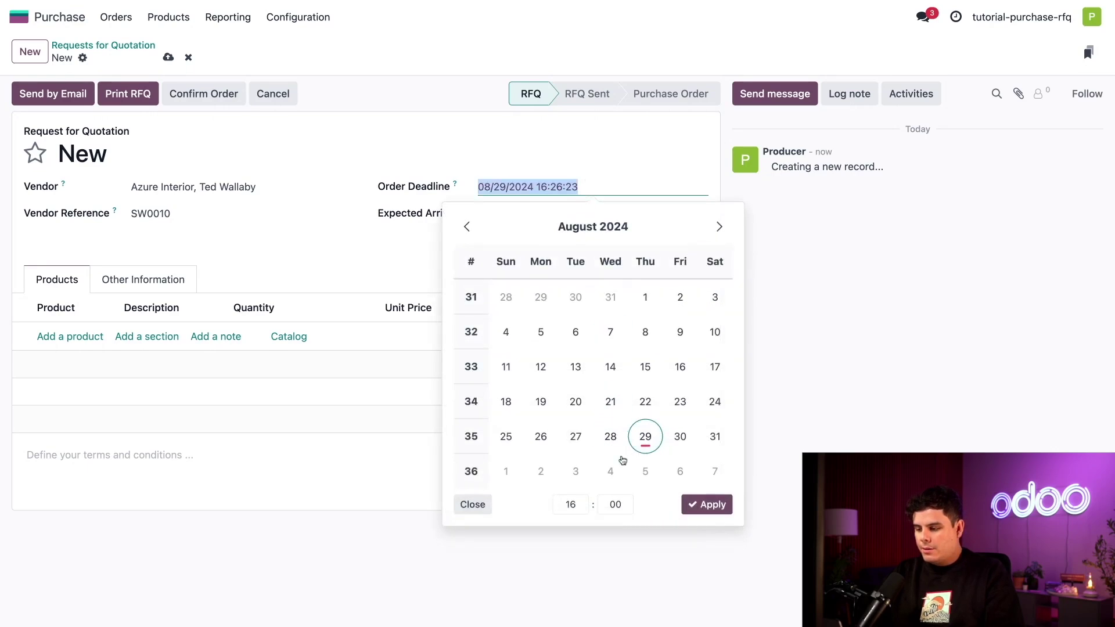
pyautogui.click(643, 472)
pyautogui.click(714, 506)
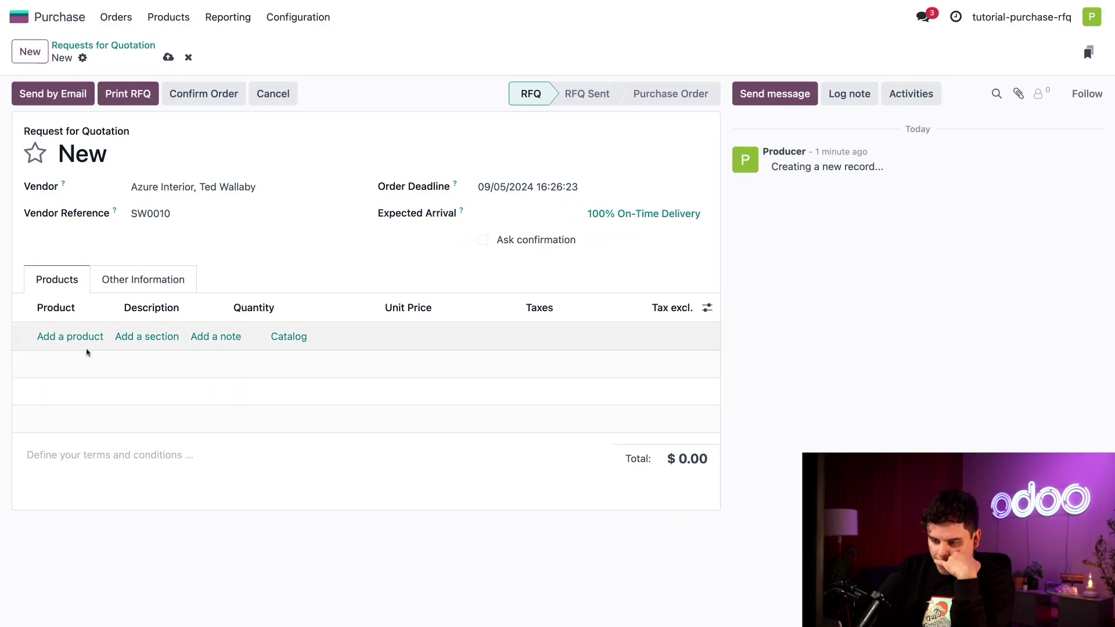
# Add a Teakwood Table product line to the request for quotation.
pyautogui.click(76, 337)
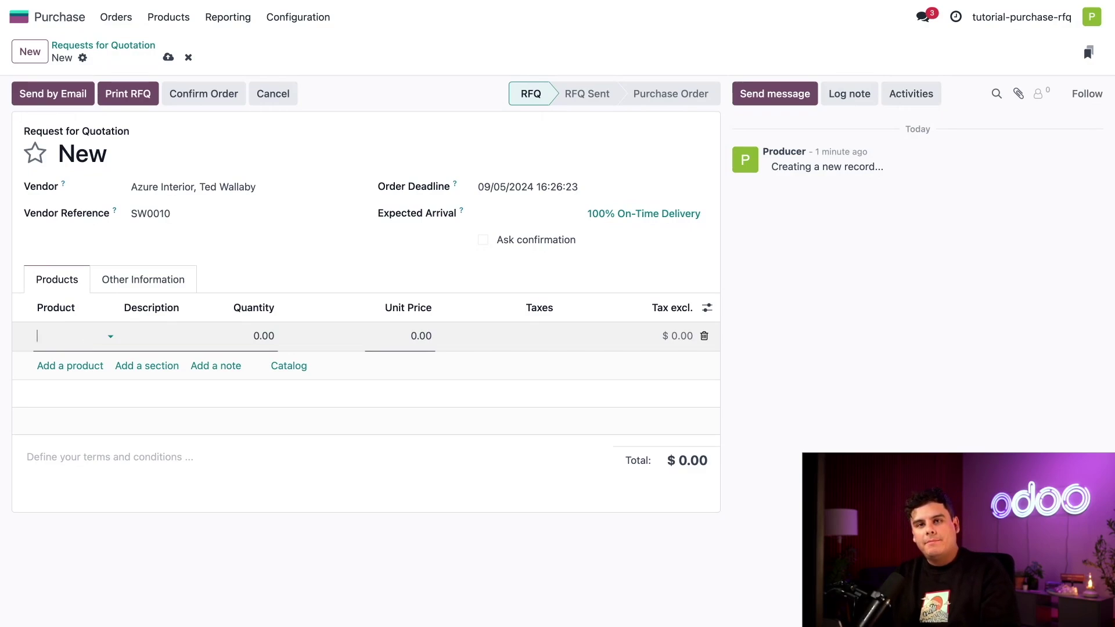
pyautogui.click(111, 337)
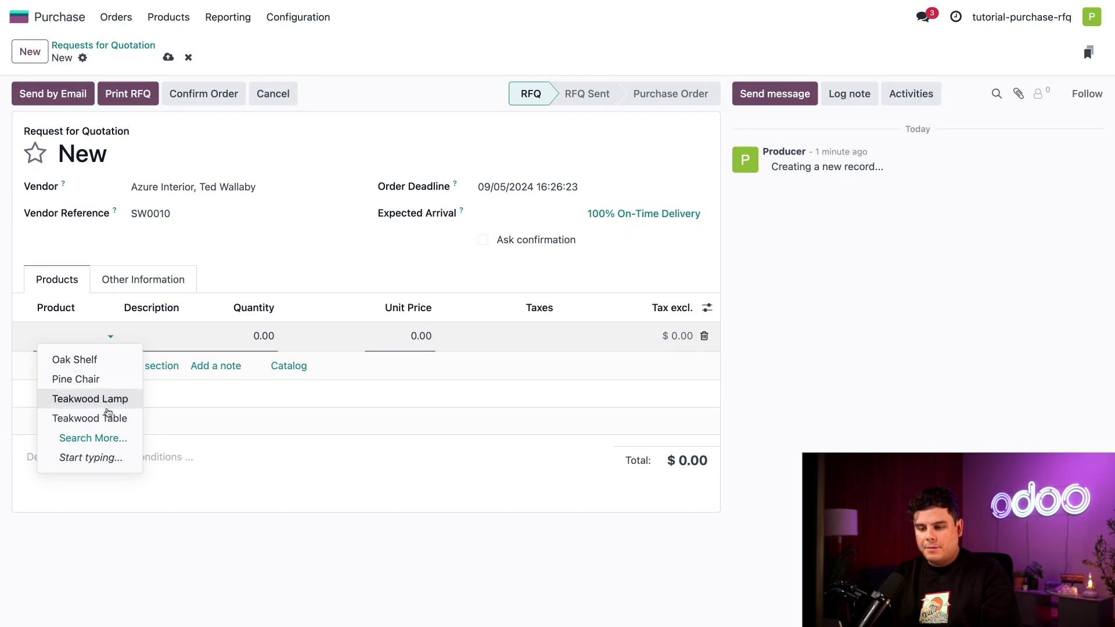
pyautogui.click(112, 418)
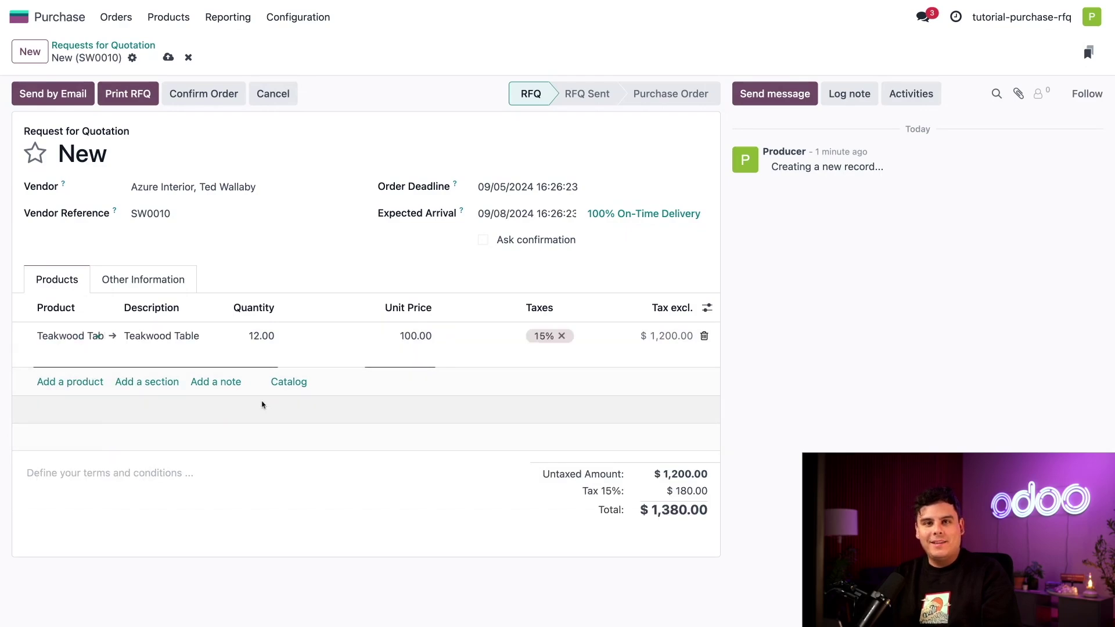
pyautogui.click(318, 279)
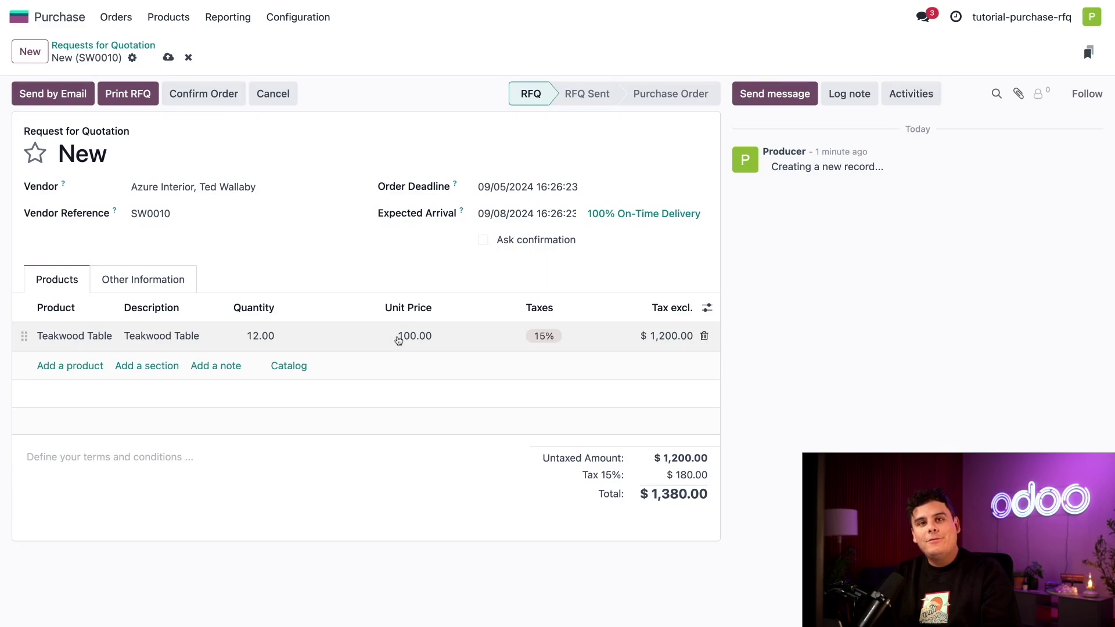
# Try a quantity of 1 on the Teakwood Table line and restore the quantity to 12.
pyautogui.click(259, 340)
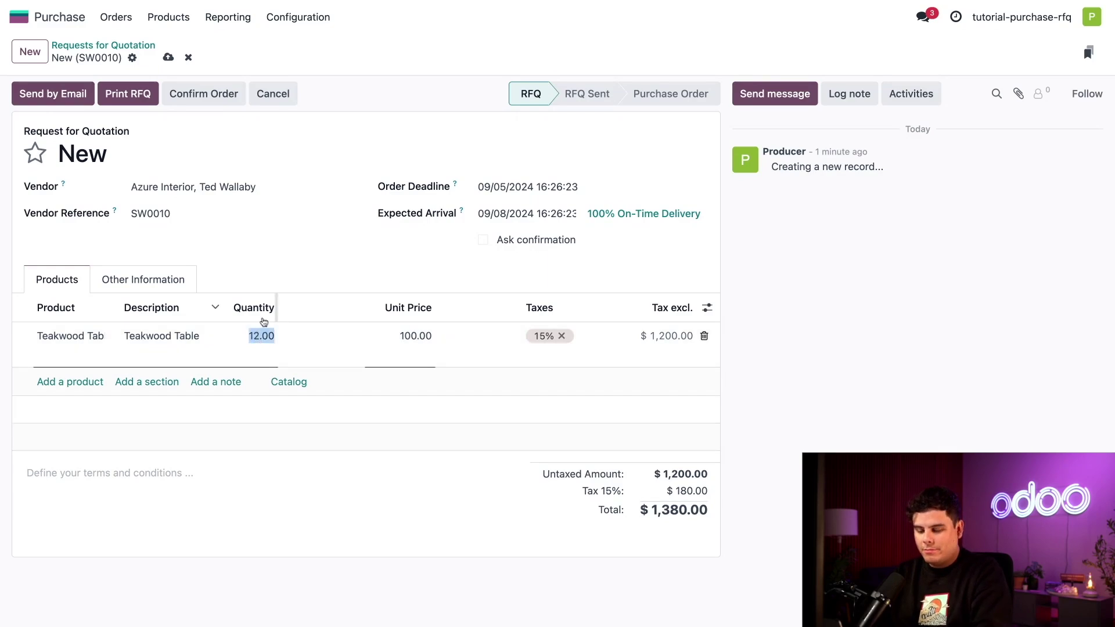
pyautogui.write('1')
pyautogui.click(308, 290)
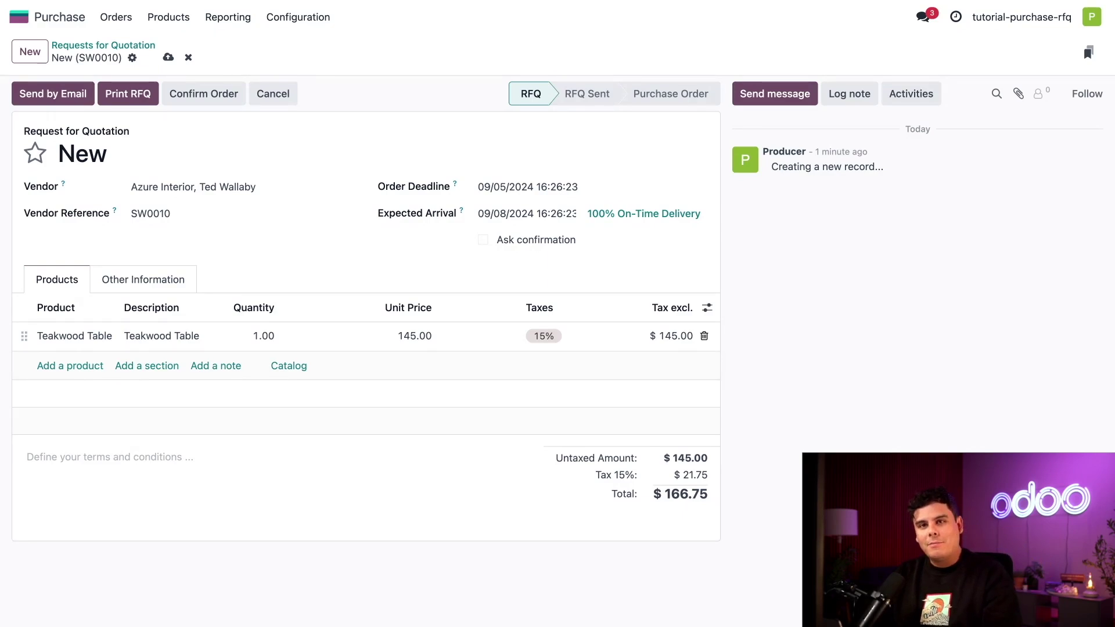
pyautogui.click(270, 332)
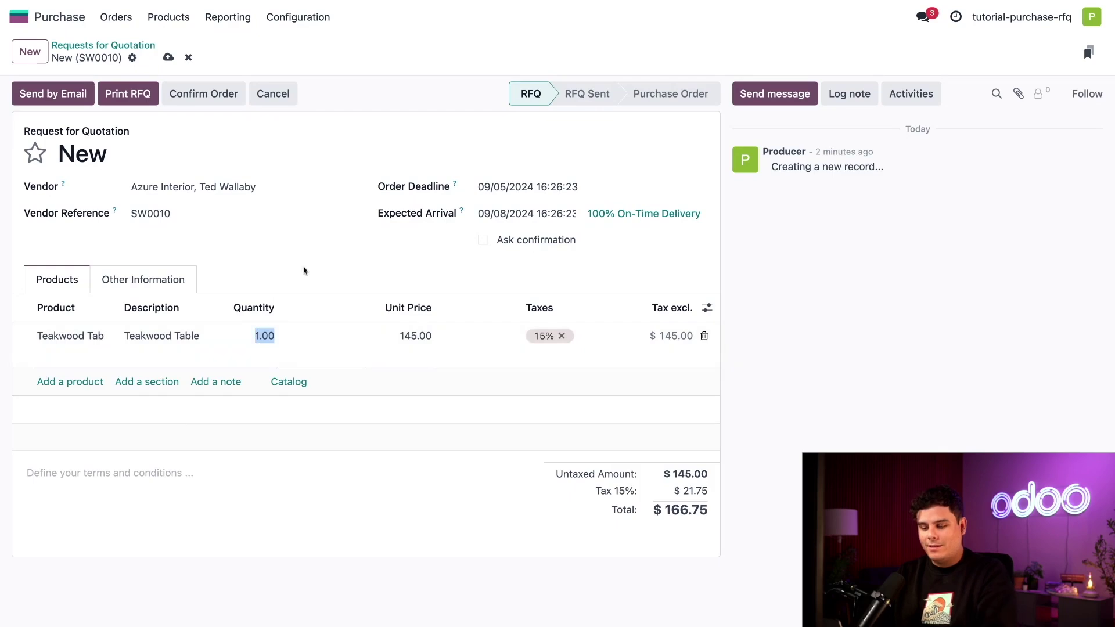
pyautogui.write('12')
pyautogui.click(323, 266)
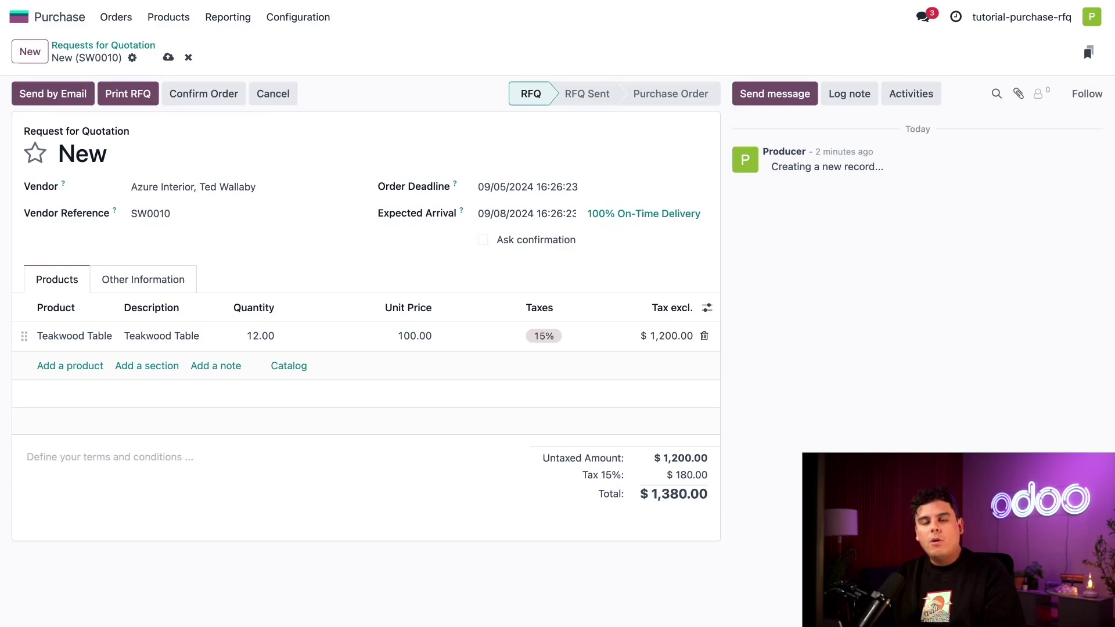
# Examine the vendor price list in the Teakwood Table product record and return to the request for quotation.
pyautogui.click(108, 336)
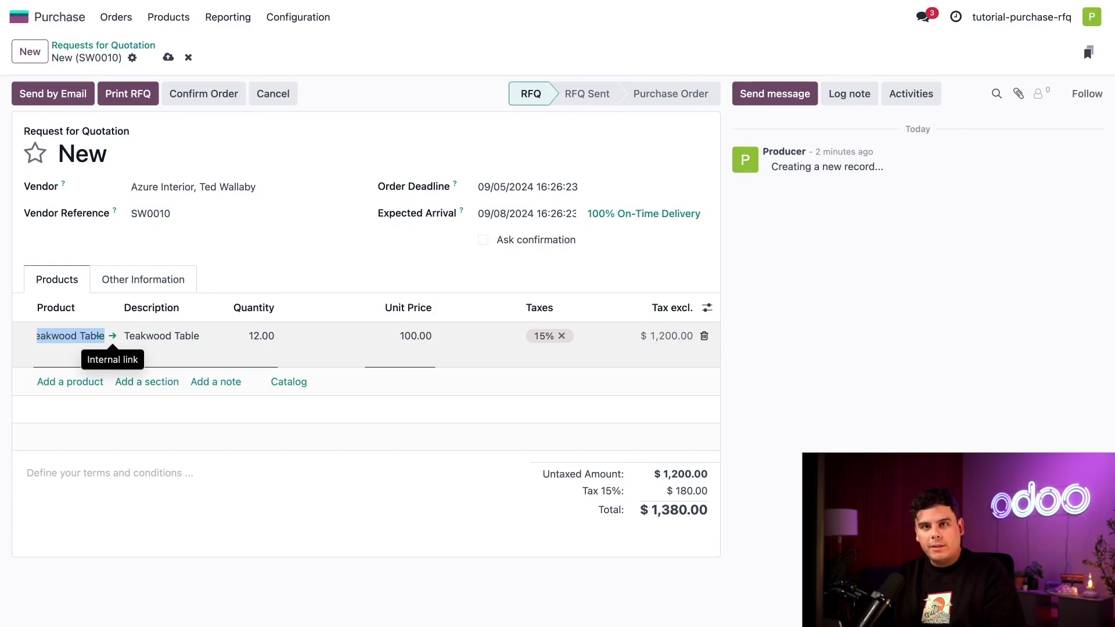
pyautogui.click(112, 336)
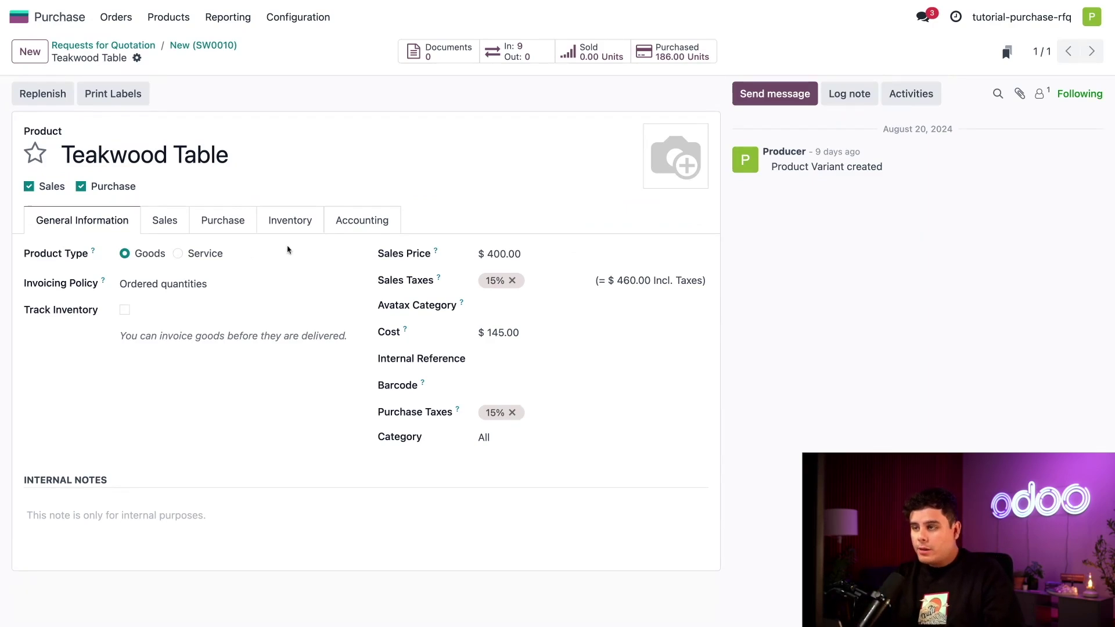
pyautogui.click(233, 221)
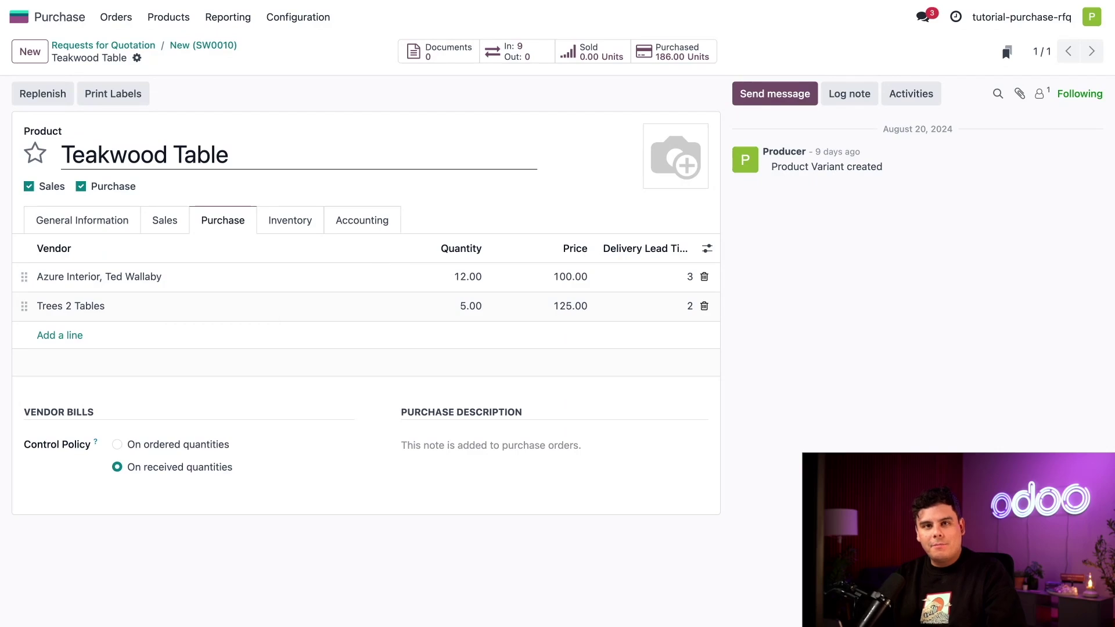
pyautogui.click(200, 50)
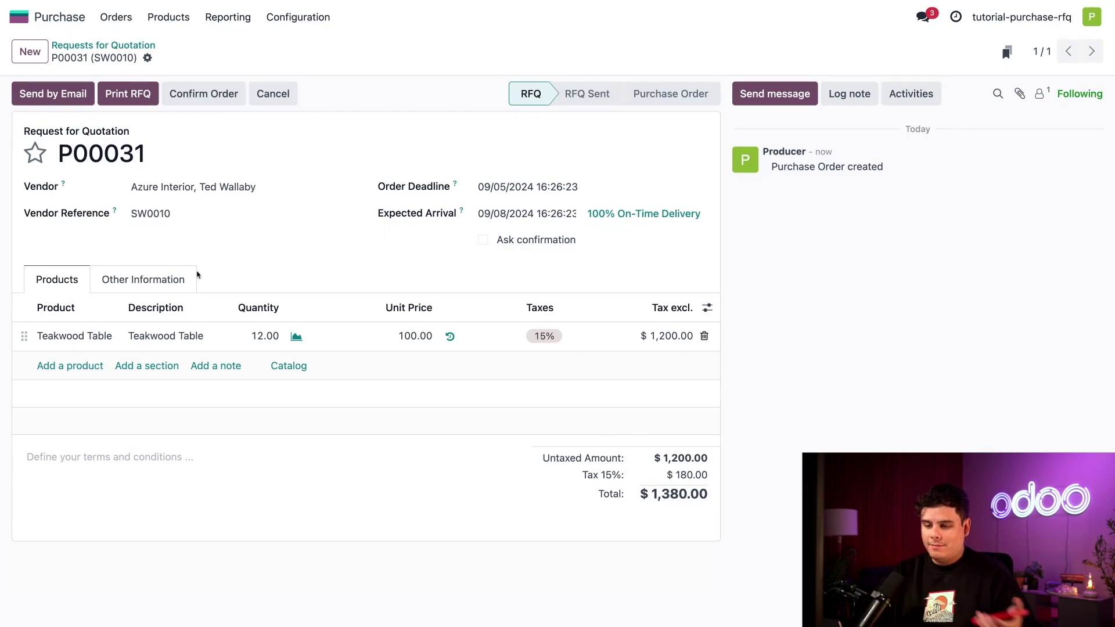
# Add a second product line with a newly created product named Teakwood Chair, keeping its default details.
pyautogui.click(79, 367)
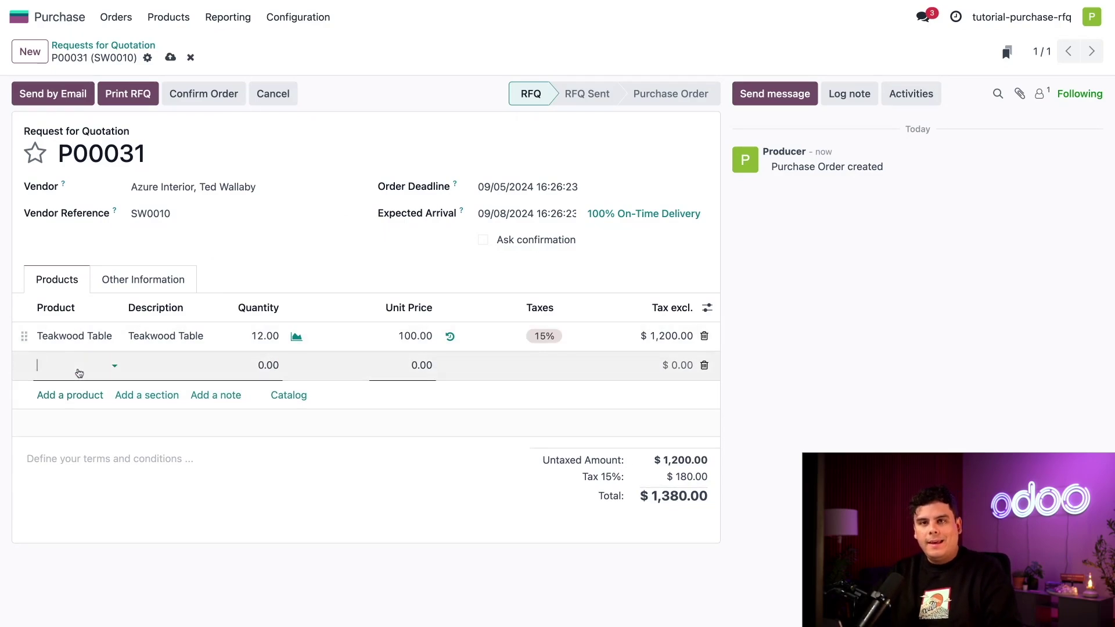
pyautogui.write('Tea')
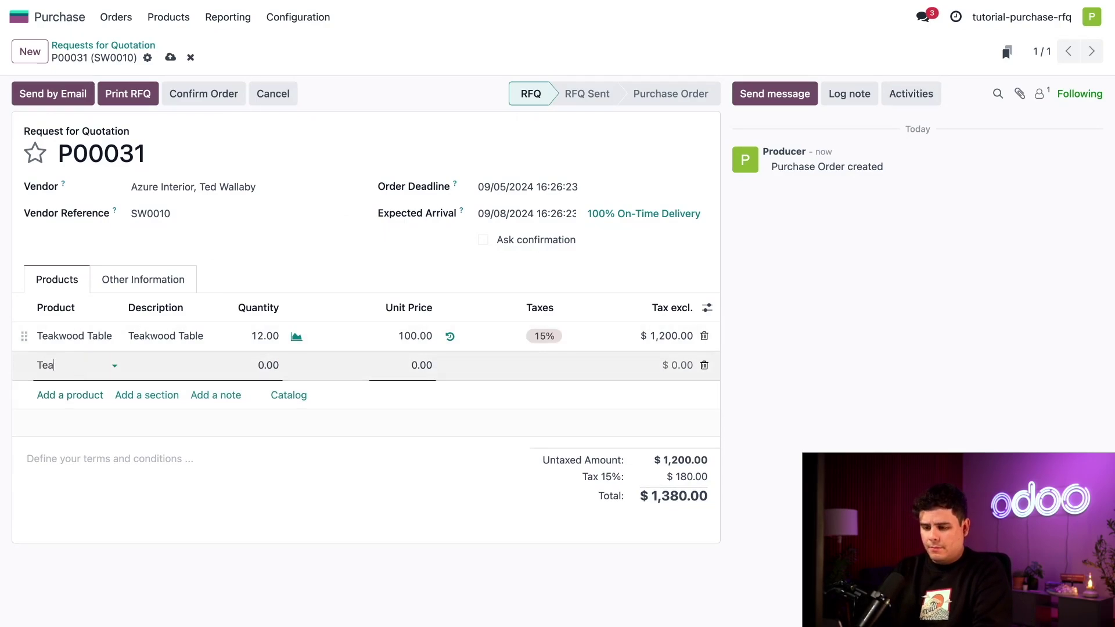
pyautogui.write('kwood Chair')
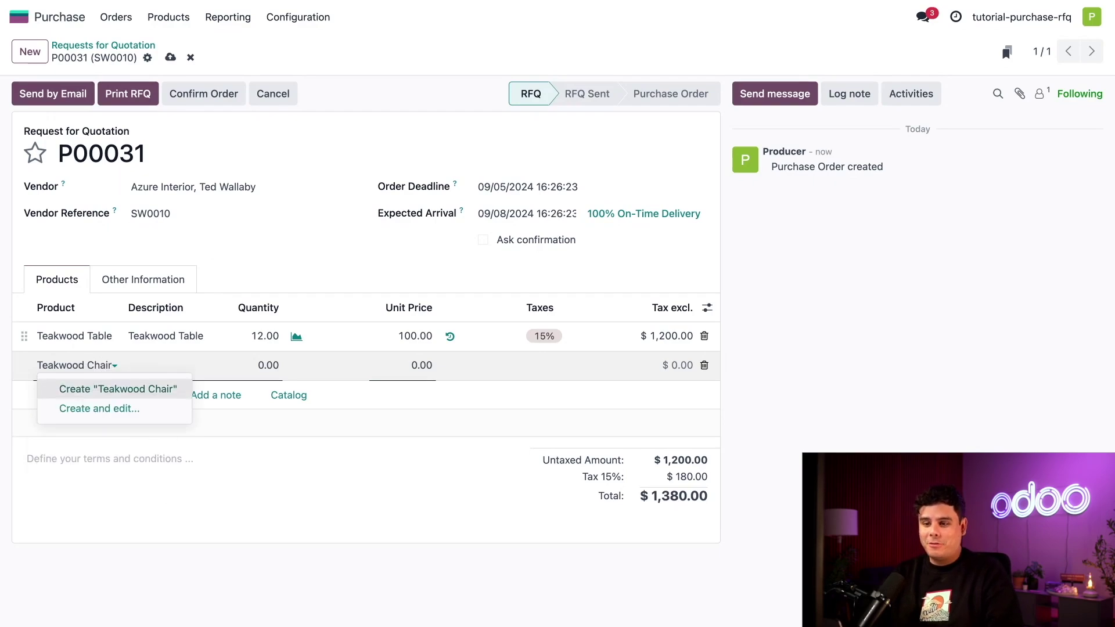
pyautogui.click(75, 389)
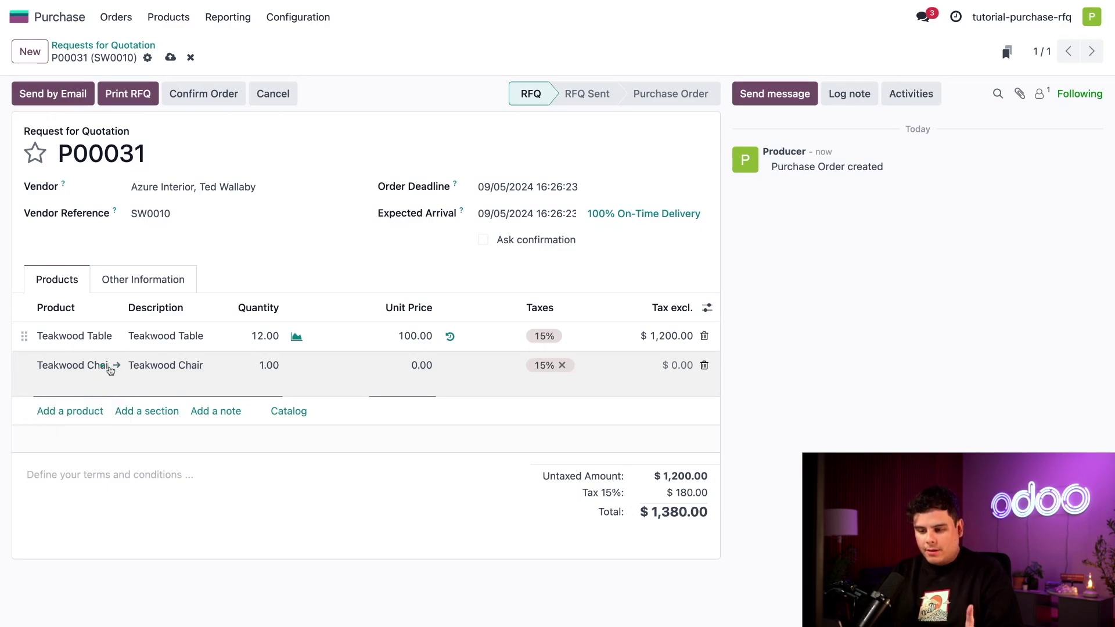
pyautogui.click(87, 365)
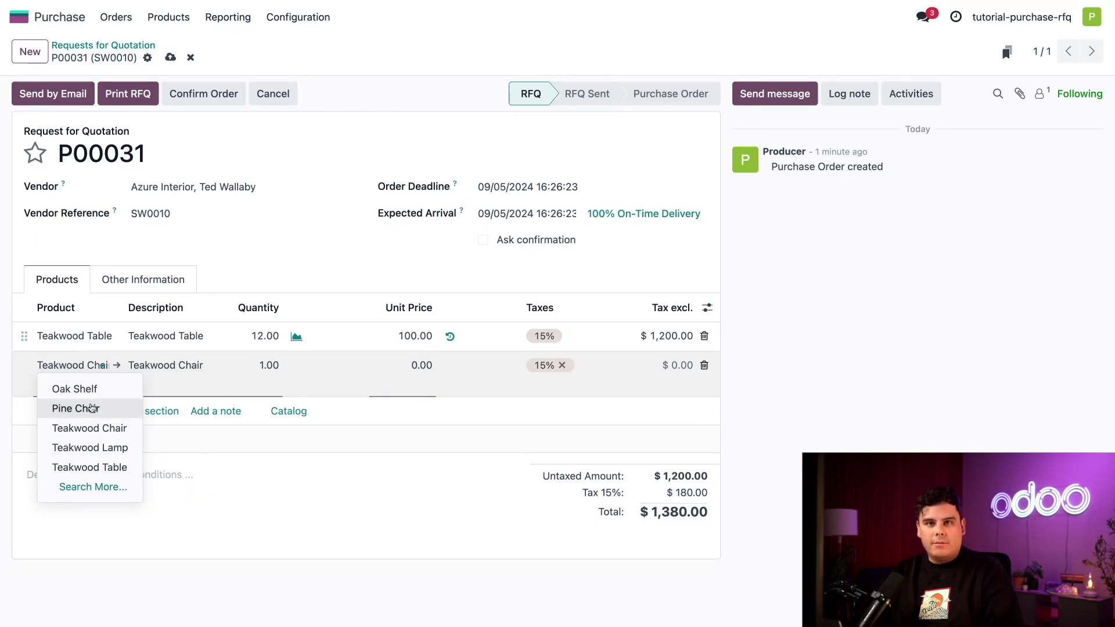
pyautogui.click(169, 437)
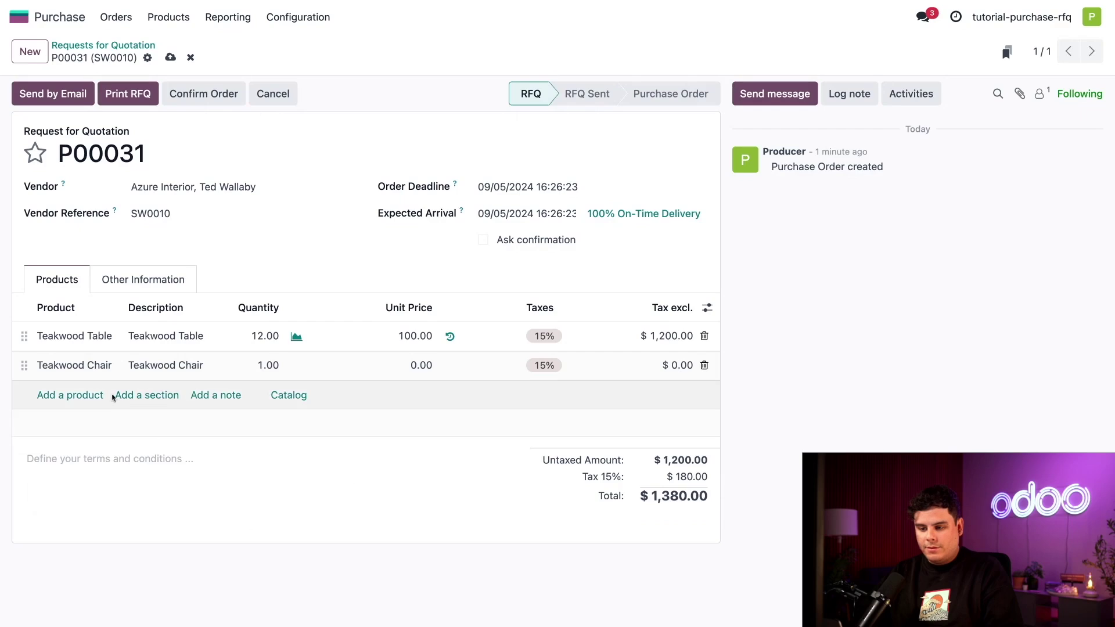
# Add a third product line and open the full creation form for a new product named Teakwood Lamp 2.
pyautogui.click(87, 396)
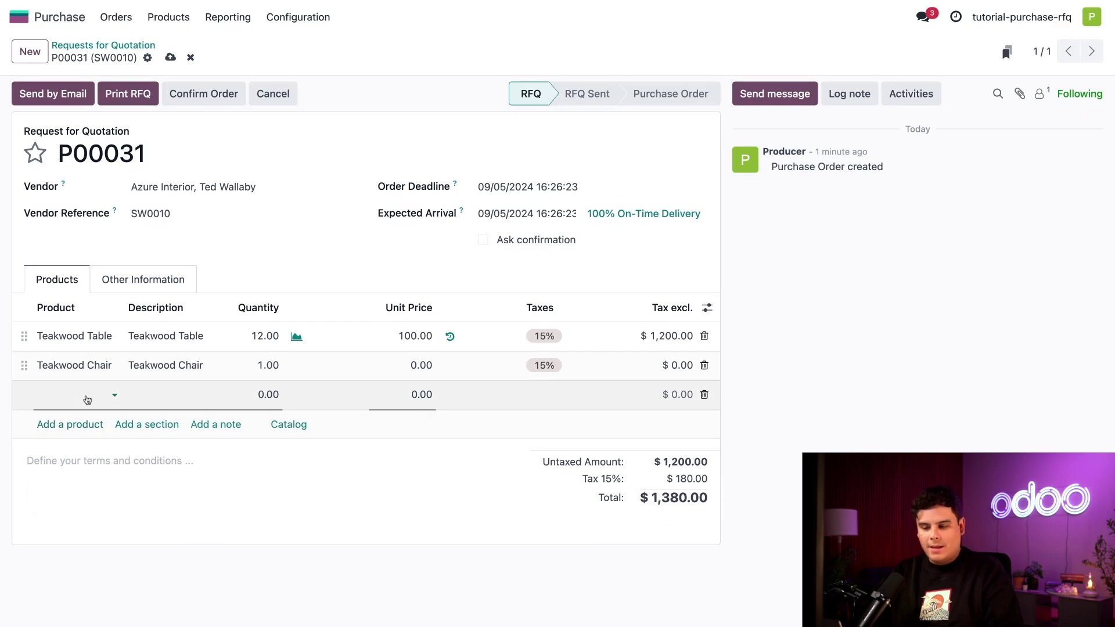
pyautogui.click(87, 399)
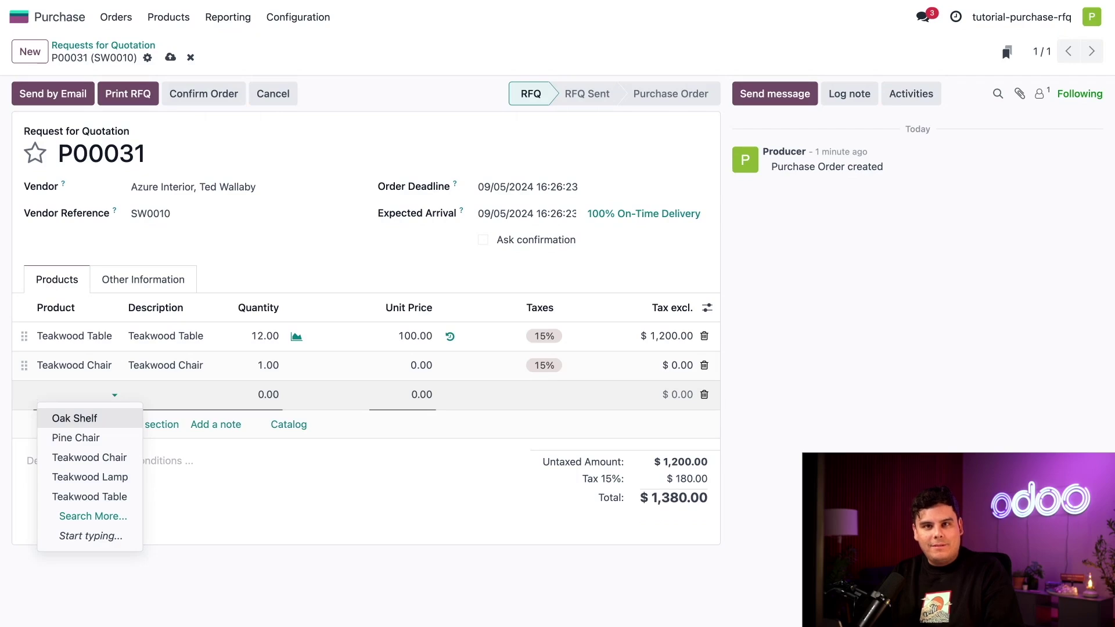
pyautogui.write('T')
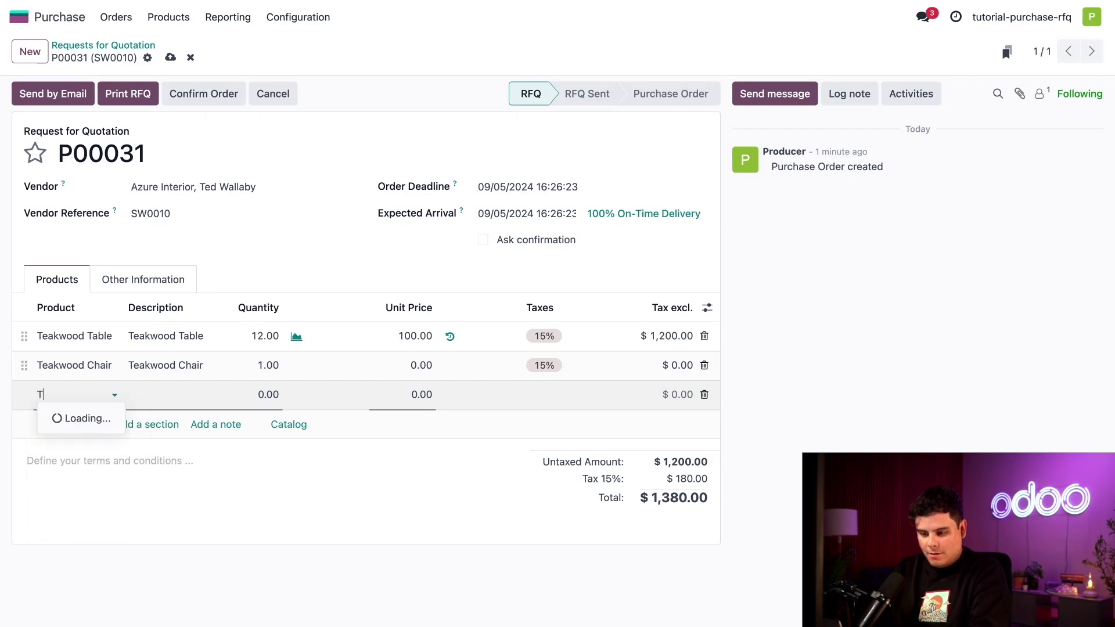
pyautogui.write('eakwood L')
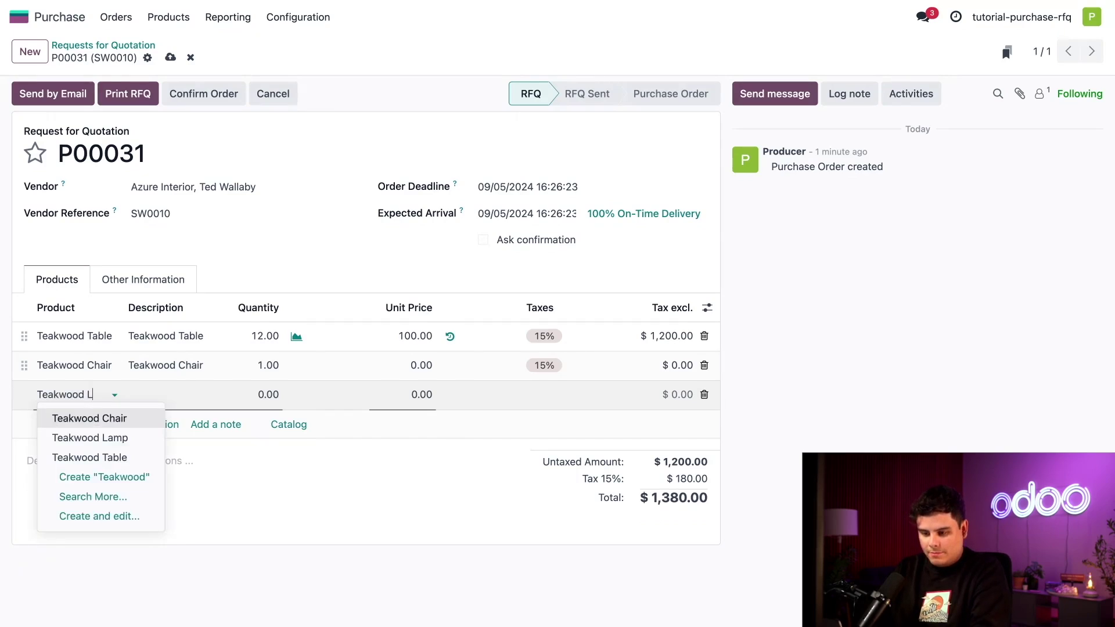
pyautogui.write('amp 2')
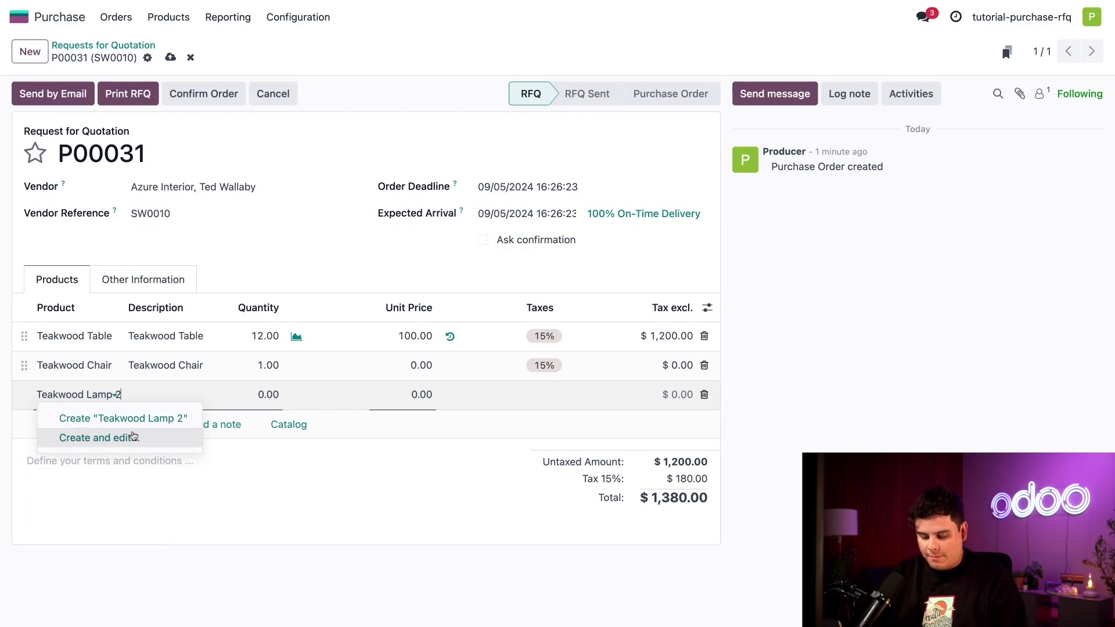
pyautogui.click(131, 439)
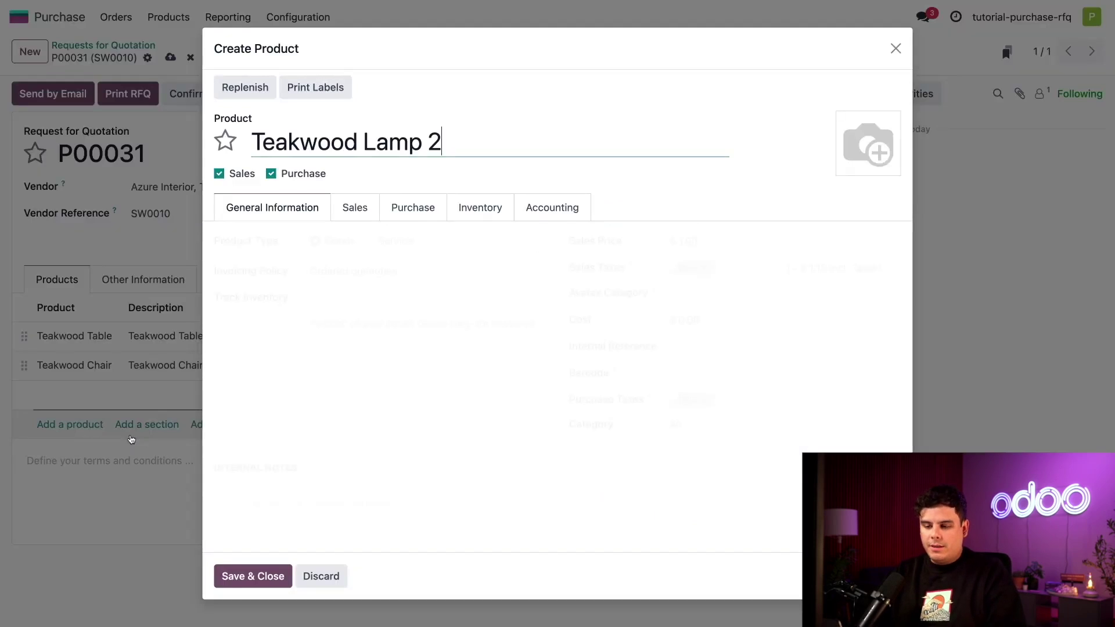
# Rename the new product as Teakwood White Lamp in its creation form.
pyautogui.press('BackSpace')
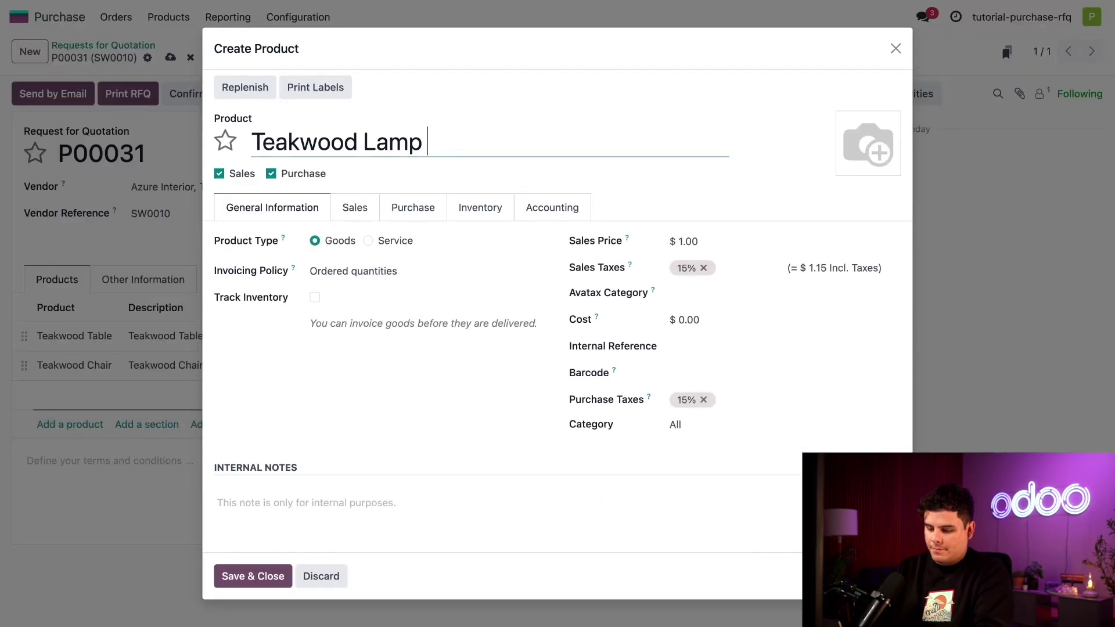
pyautogui.click(366, 137)
pyautogui.write('White')
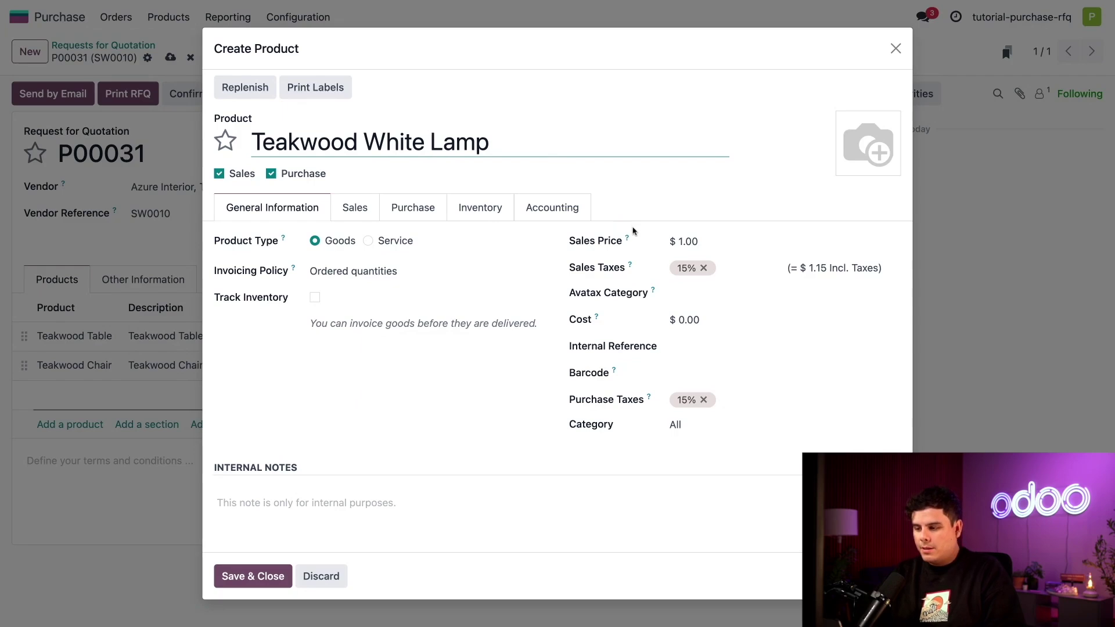
# Set the cost of the Teakwood White Lamp product to $30.
pyautogui.click(689, 318)
pyautogui.write('30')
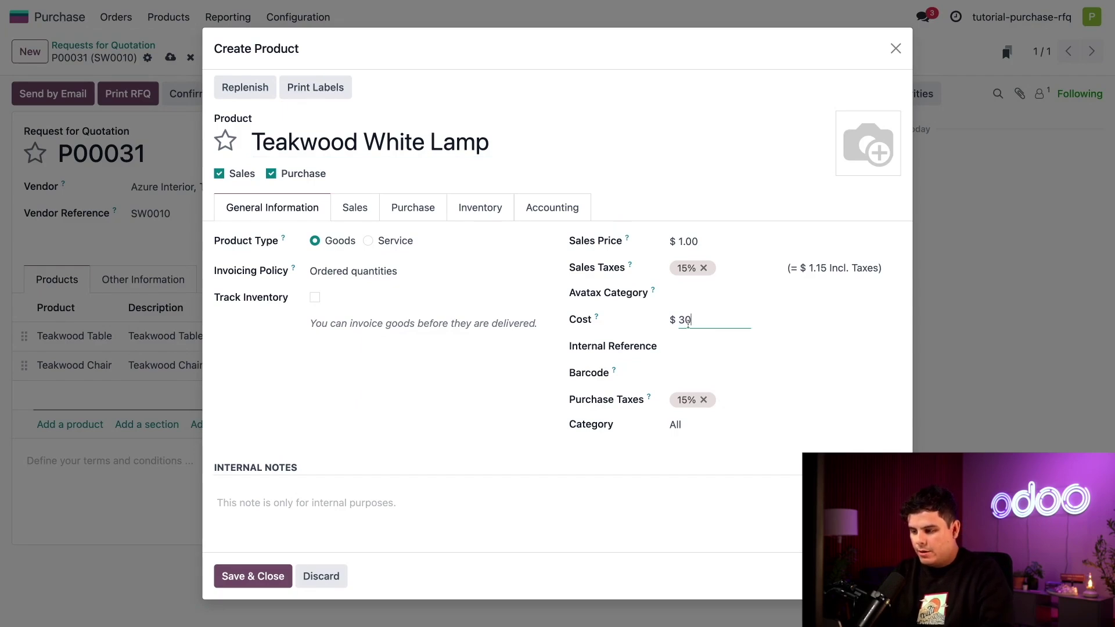
pyautogui.click(801, 317)
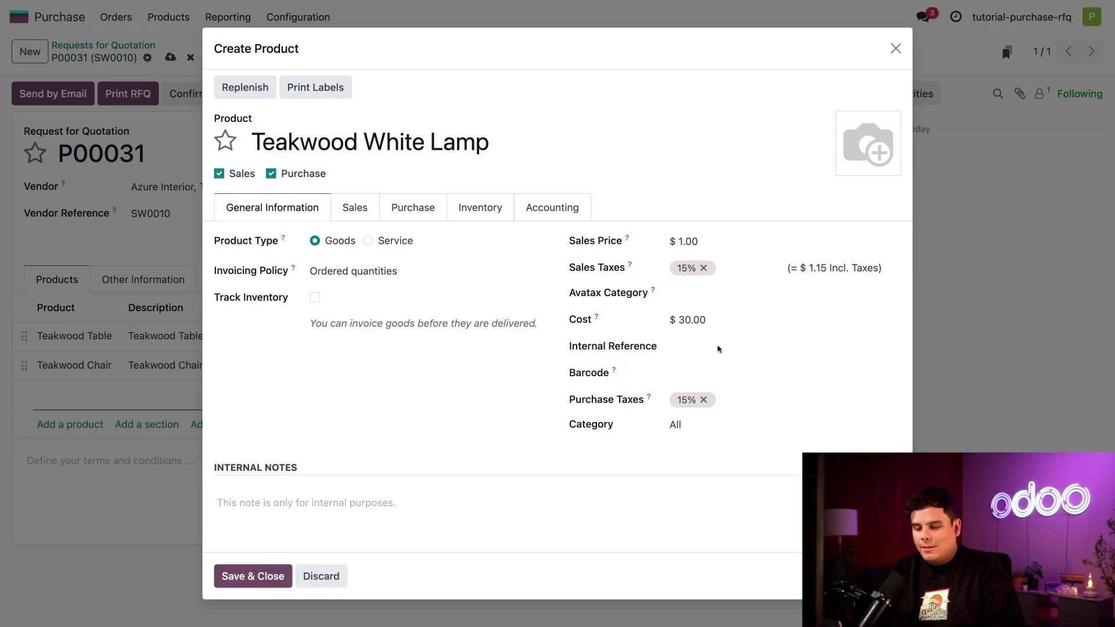
# Save the Teakwood White Lamp product to the order line and add a note line reading "USE CODE: TEAK4LYFE".
pyautogui.click(273, 576)
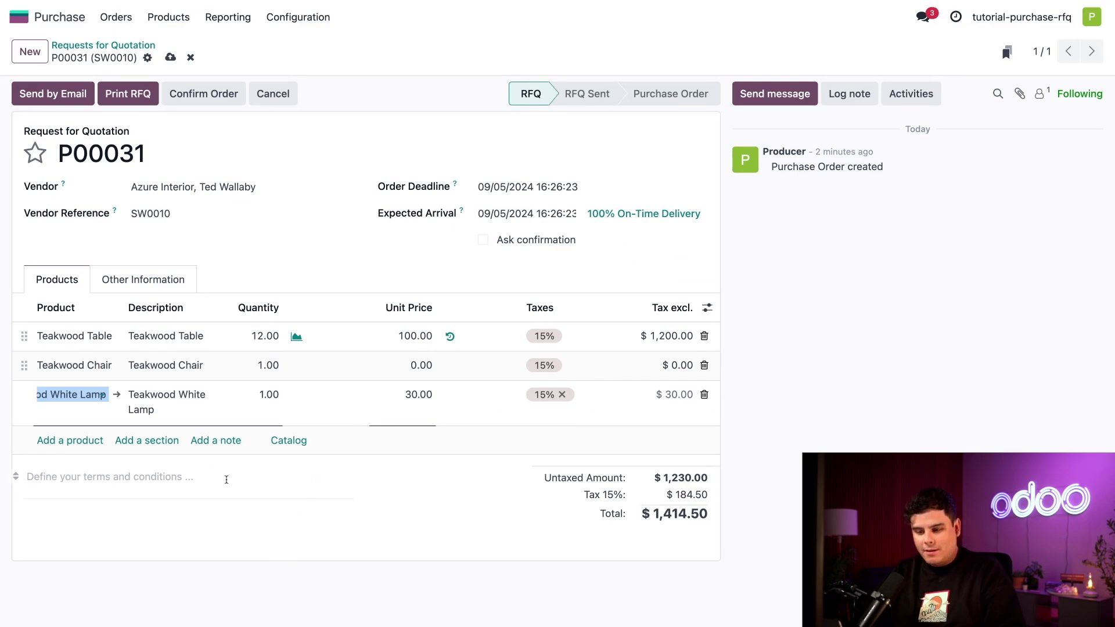
pyautogui.click(216, 441)
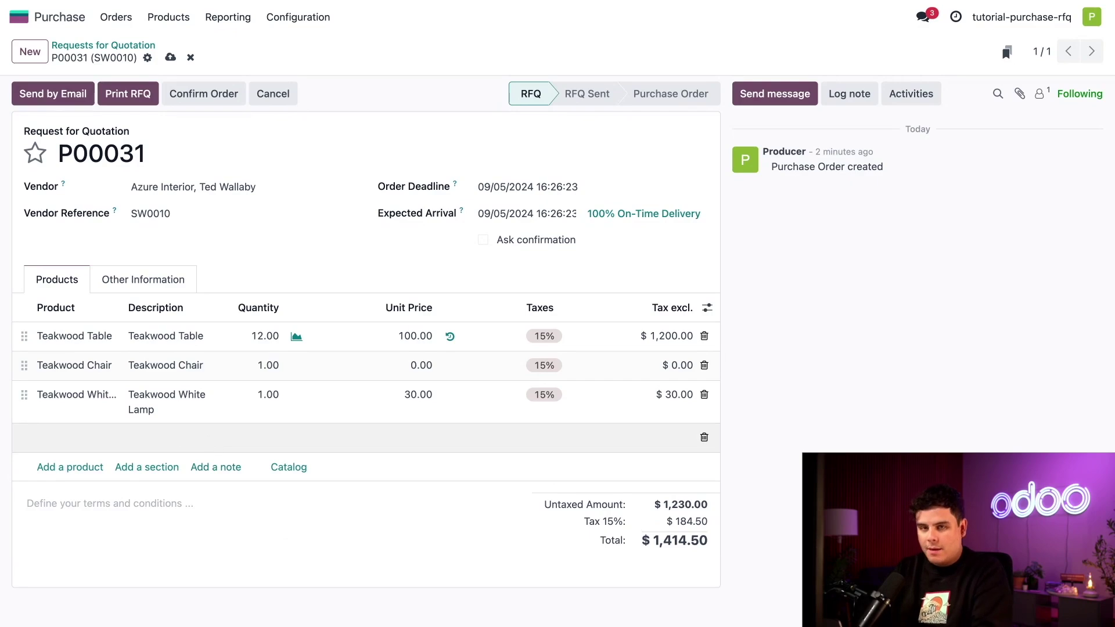
pyautogui.write('USE CODE:')
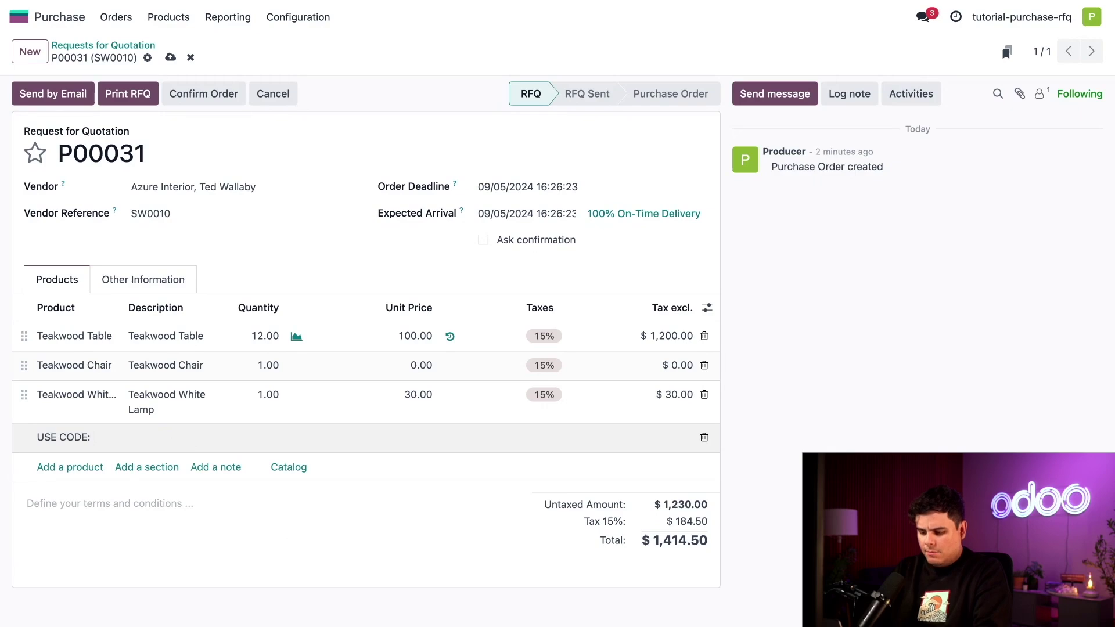
pyautogui.write(' TEAK4LYFE')
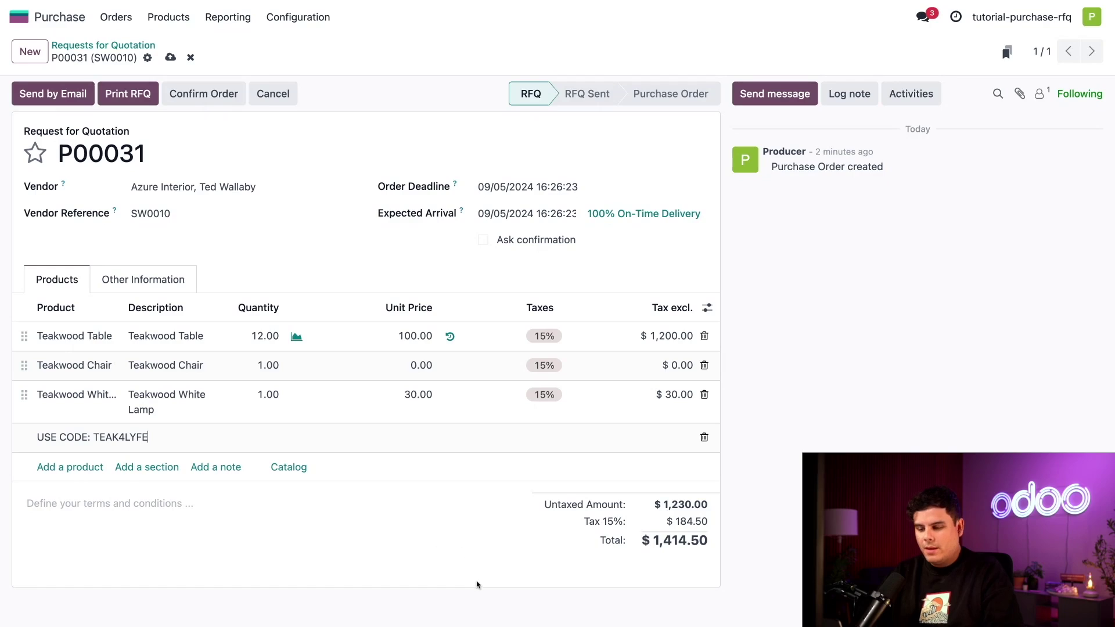
pyautogui.click(428, 551)
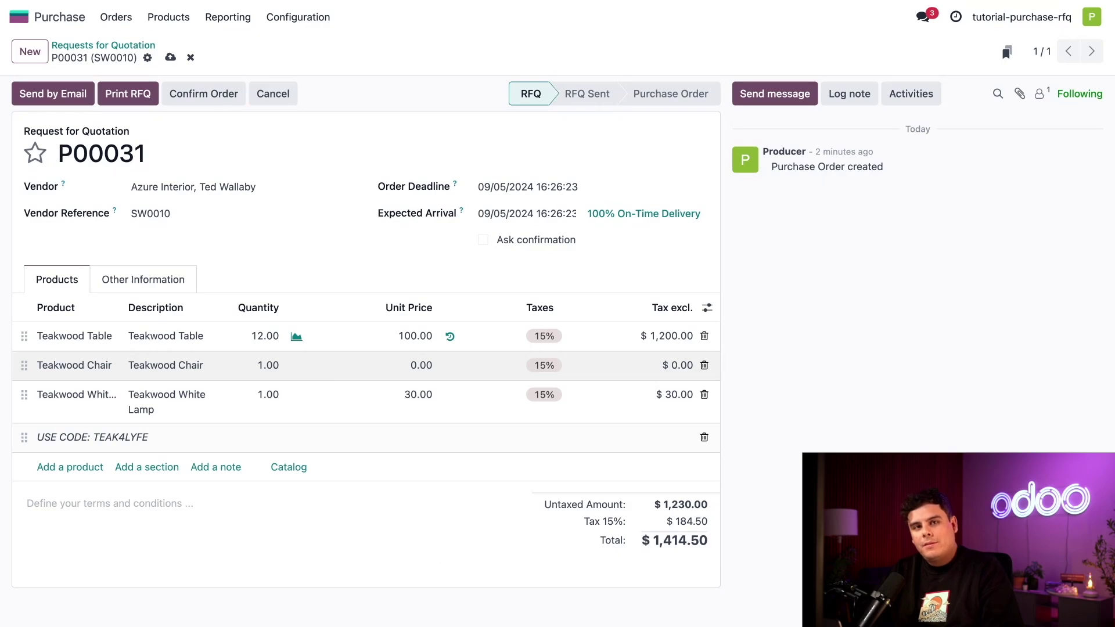
# Set the Teakwood Chair line's quantity to 36 and its unit price to 50.
pyautogui.click(268, 365)
pyautogui.write('36')
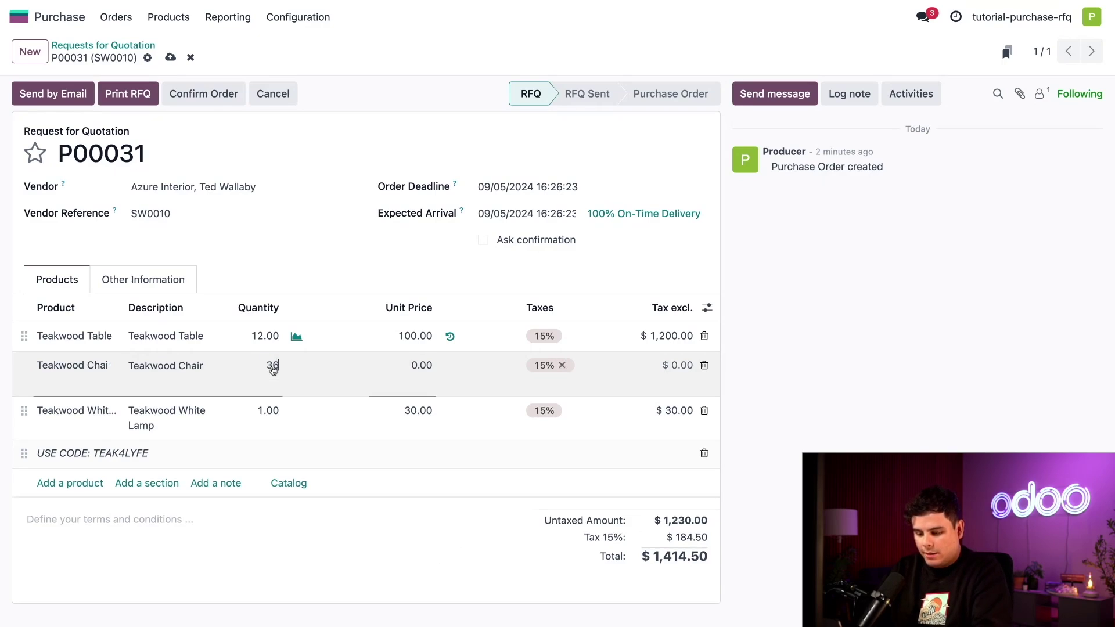
pyautogui.click(389, 528)
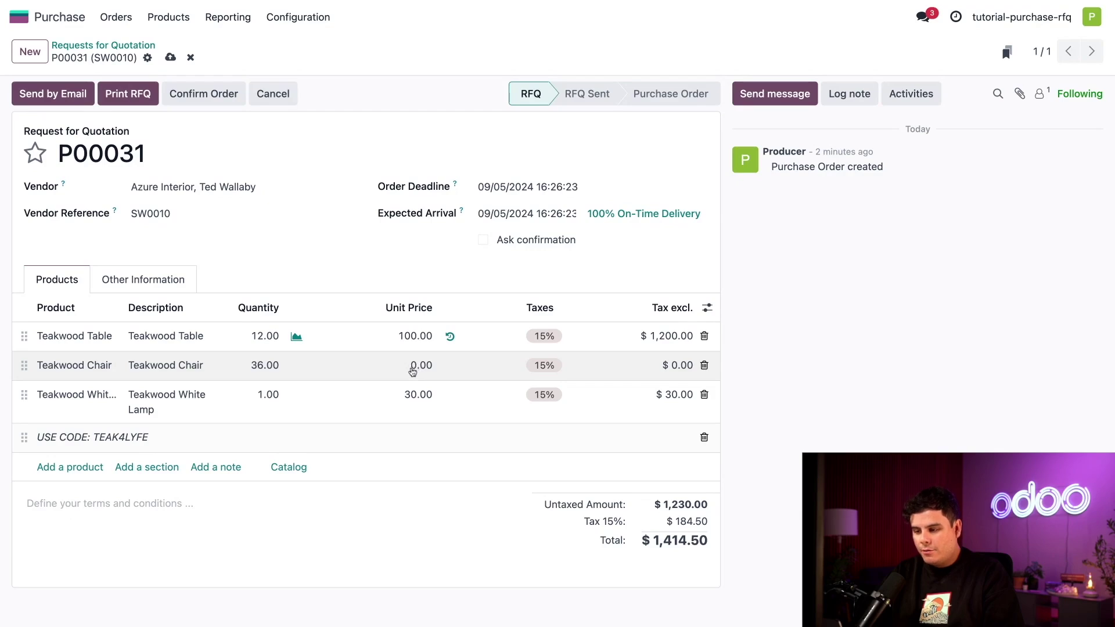
pyautogui.click(412, 372)
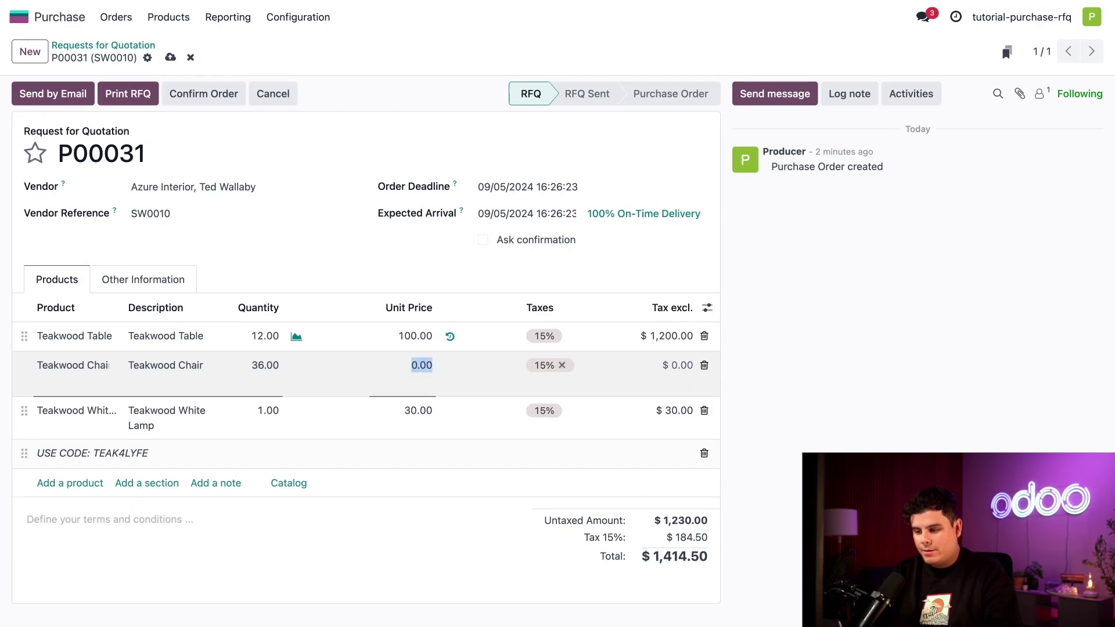
pyautogui.write('50')
pyautogui.click(459, 523)
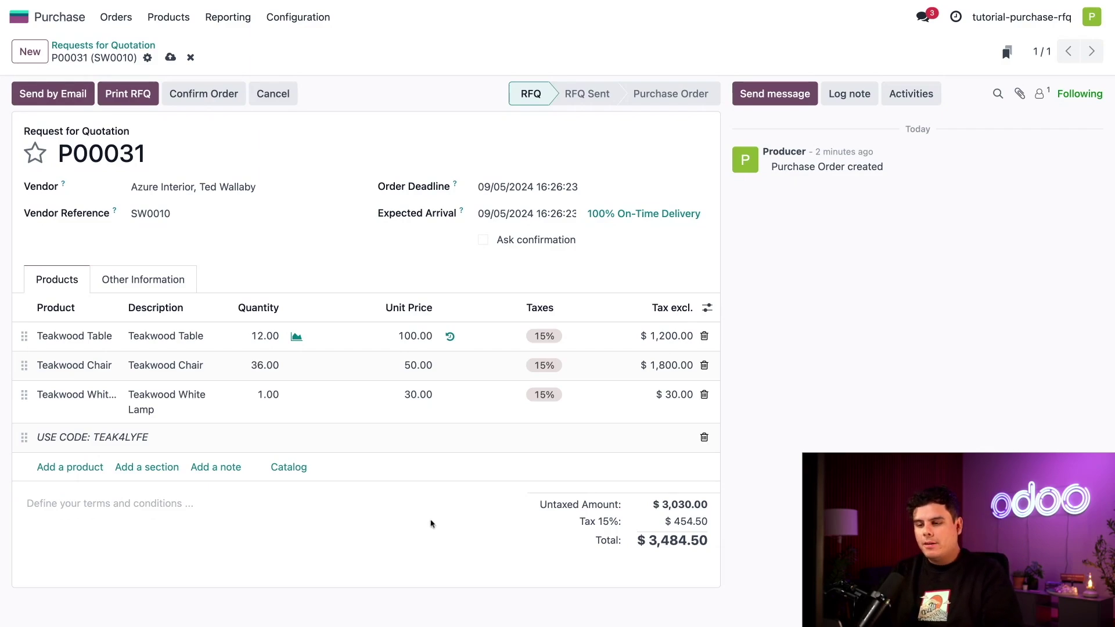
# Review the request for quotation's email draft without sending it, and print the RFQ instead.
pyautogui.click(53, 93)
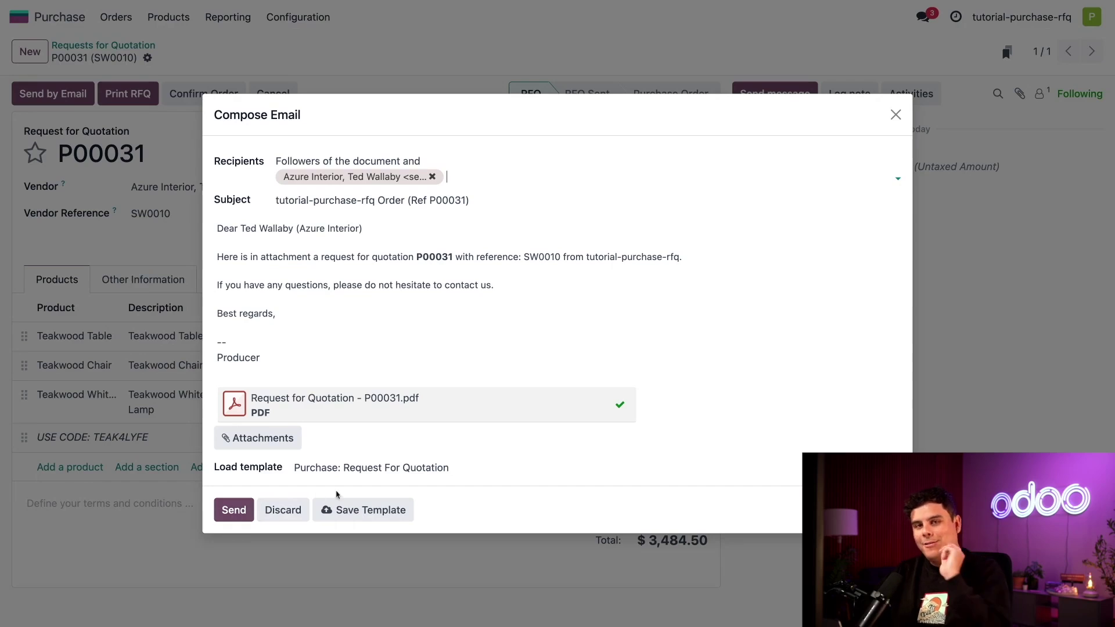
pyautogui.click(896, 114)
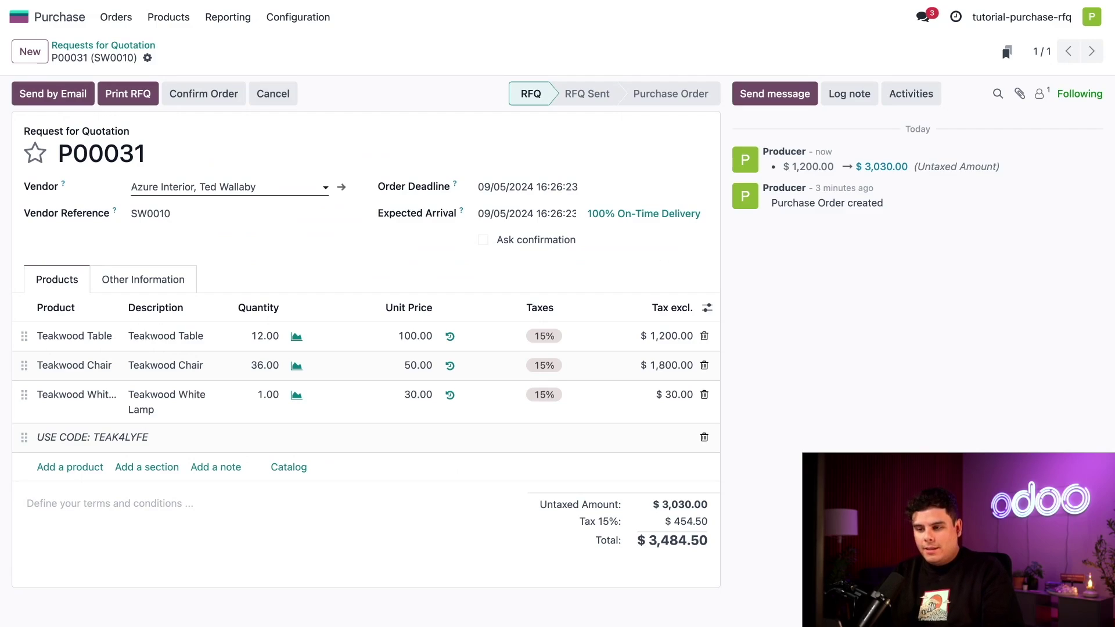
pyautogui.click(136, 97)
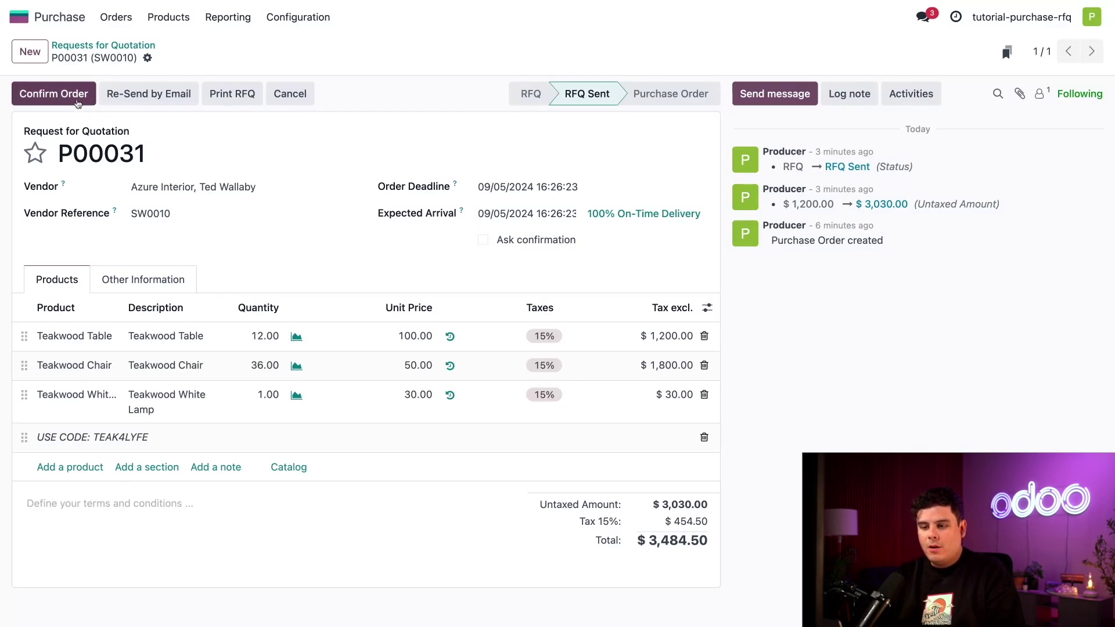
# Confirm the request for quotation as a purchase order and validate the receipt of its products at the full ordered quantities.
pyautogui.click(76, 95)
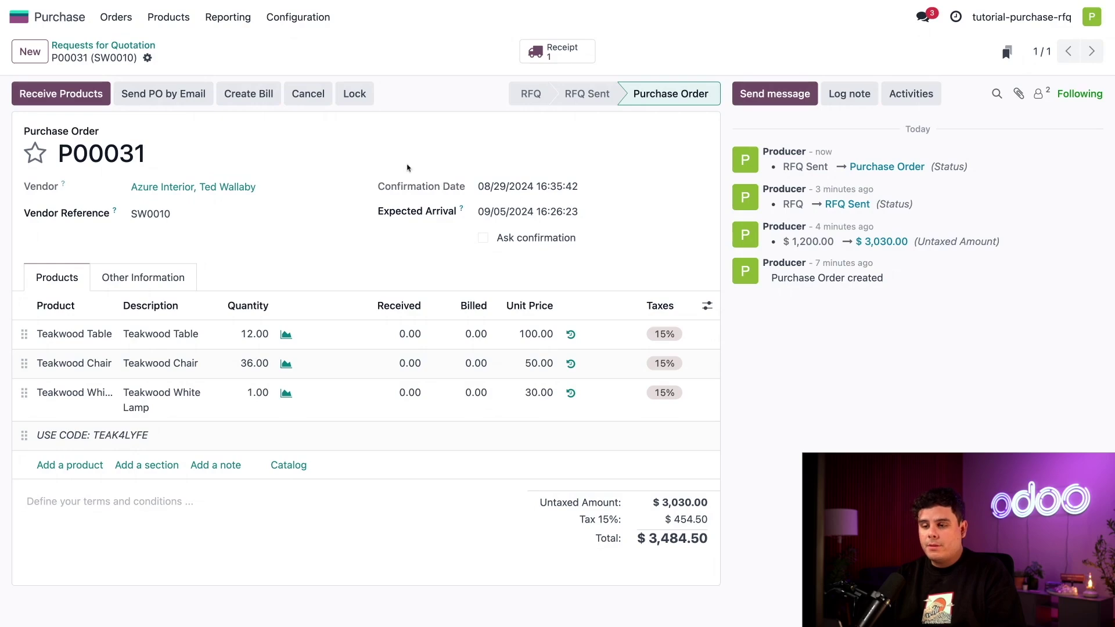
pyautogui.click(86, 98)
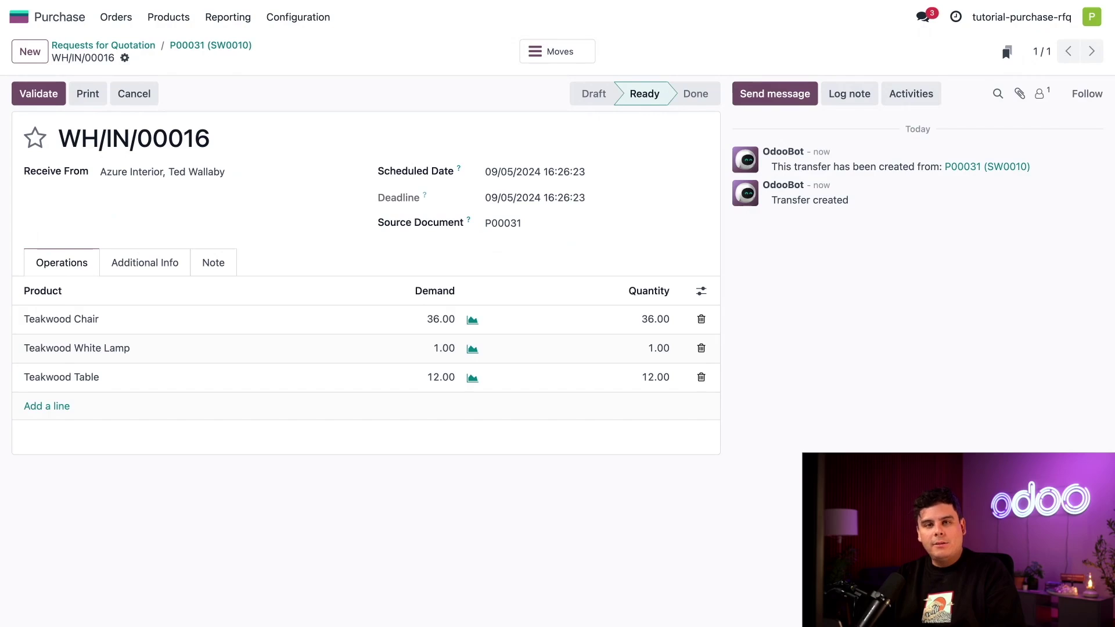
pyautogui.click(39, 93)
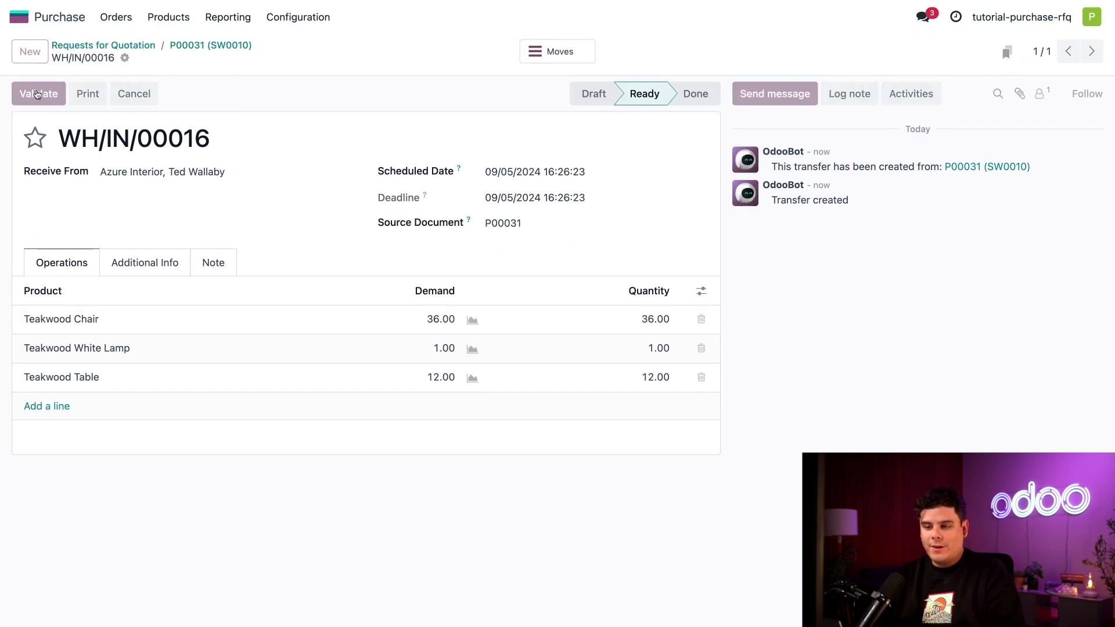